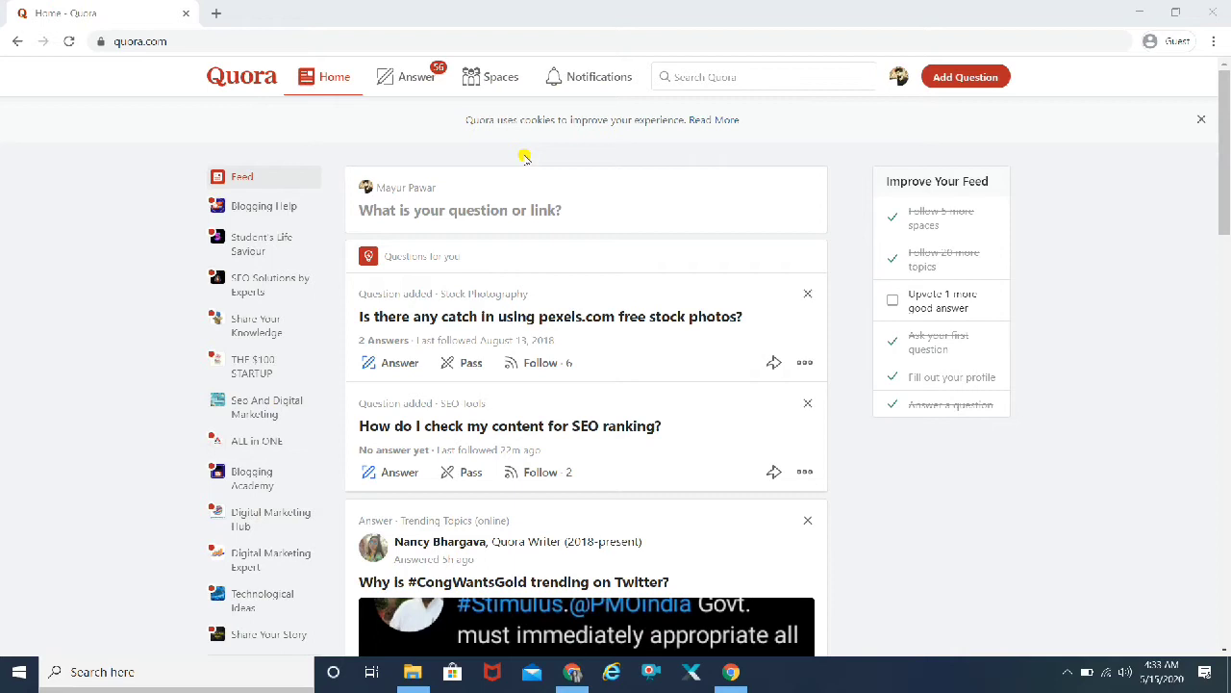
- View the list of all your spaces and the Spaces section on your own profile page
{"action": "left_click", "coordinate": [501, 82]}
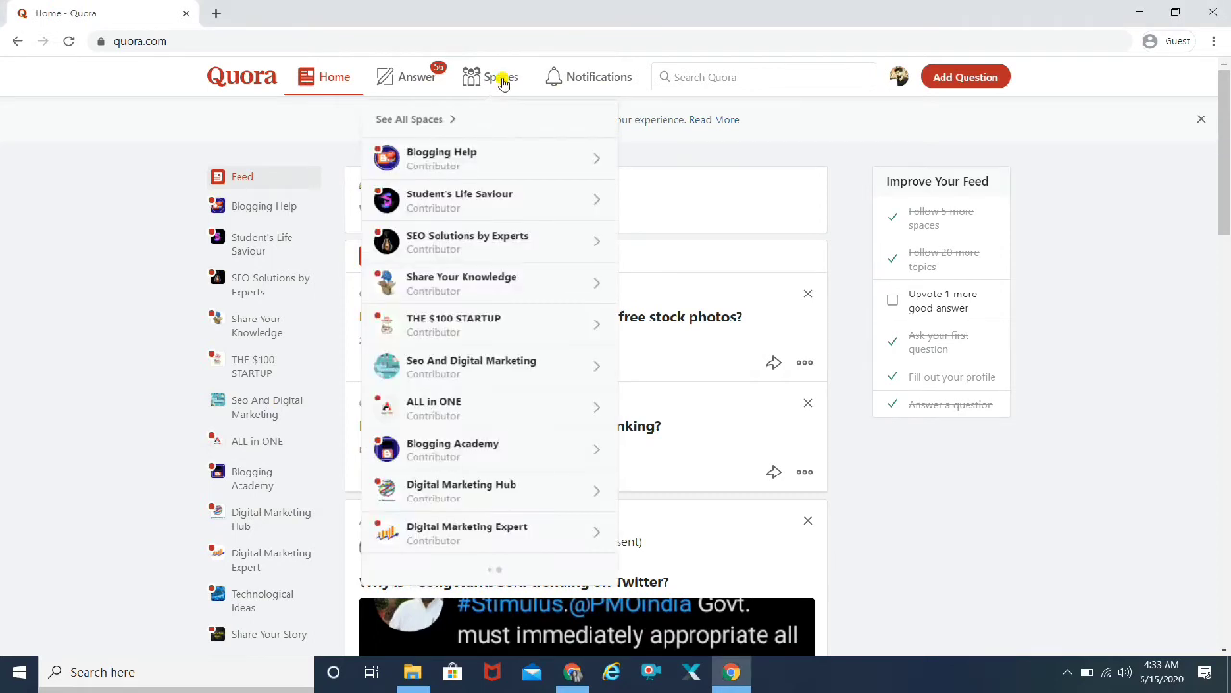
{"action": "left_click", "coordinate": [441, 120]}
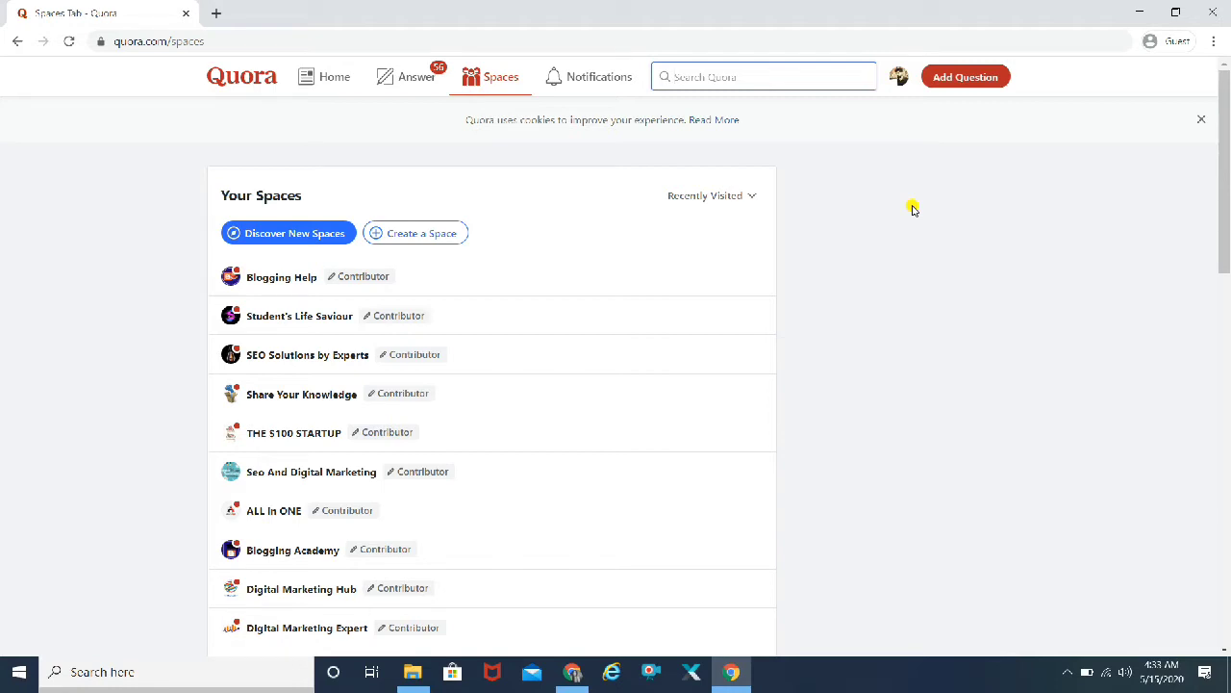
{"action": "left_click", "coordinate": [899, 79]}
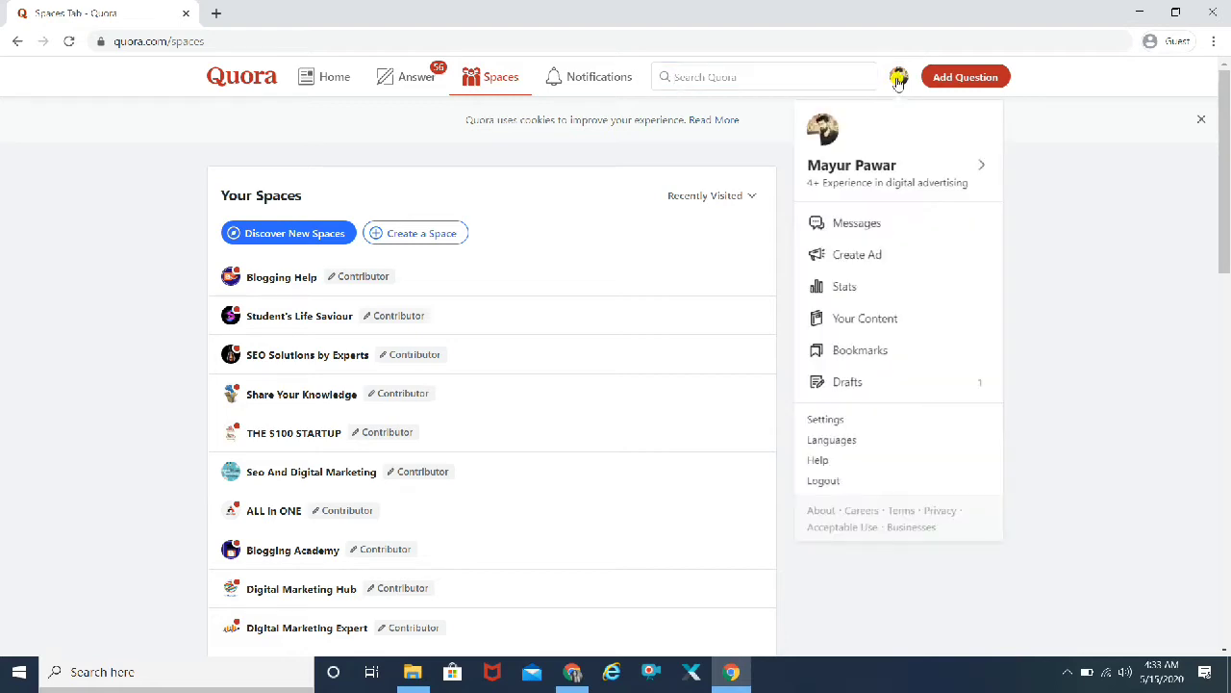
{"action": "left_click", "coordinate": [981, 166]}
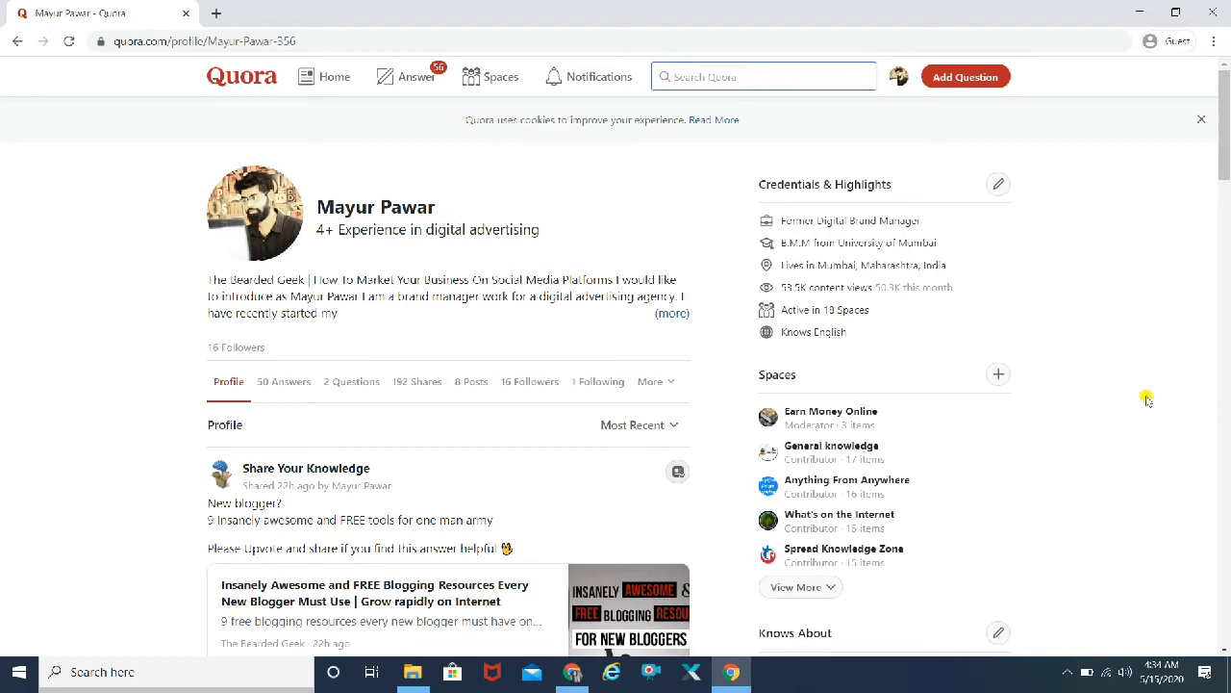
{"action": "scroll", "coordinate": [1147, 400], "scroll_direction": "down", "scroll_amount": 2}
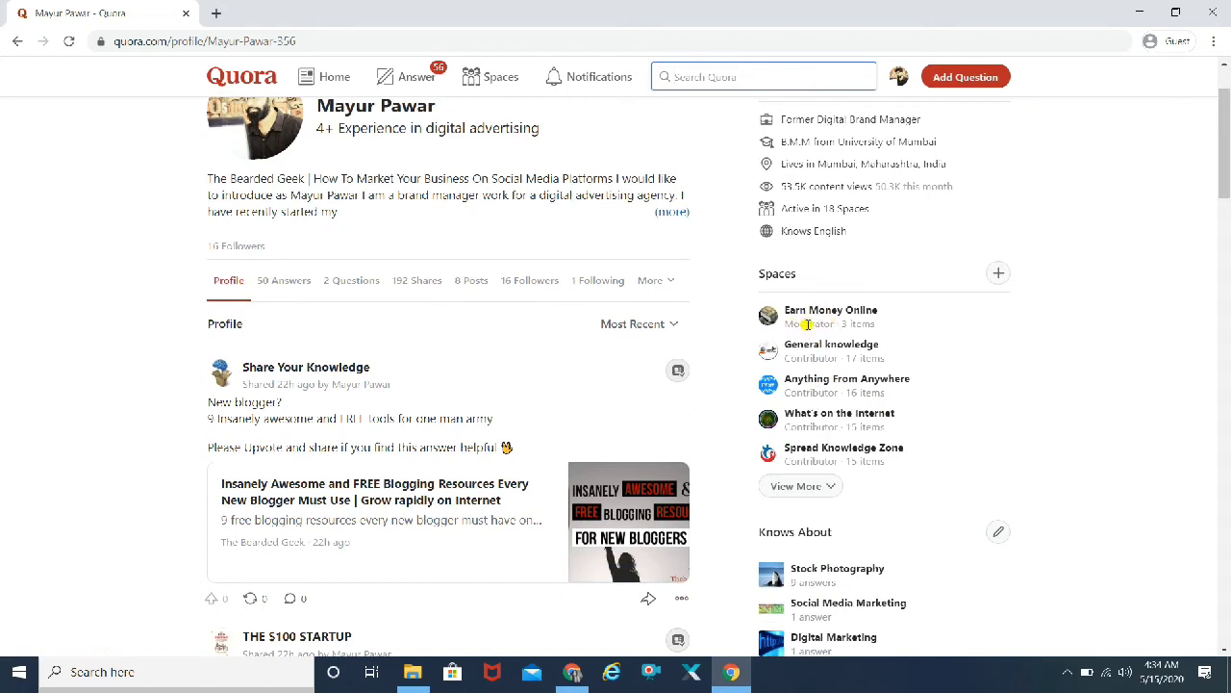
{"action": "scroll", "coordinate": [1093, 369], "scroll_direction": "down", "scroll_amount": 1}
{"action": "scroll", "coordinate": [1093, 369], "scroll_direction": "down", "scroll_amount": 4}
{"action": "scroll", "coordinate": [1091, 365], "scroll_direction": "up", "scroll_amount": 6}
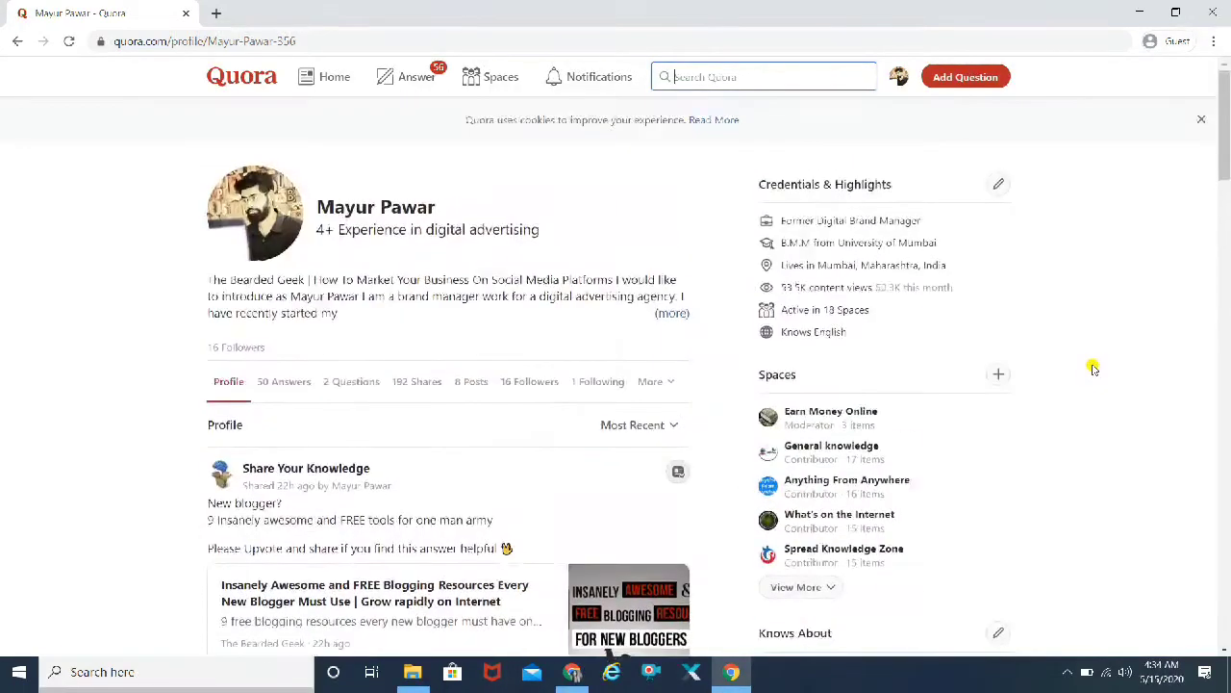
- Open the form for creating a new space from the full list of spaces
{"action": "left_click", "coordinate": [501, 79]}
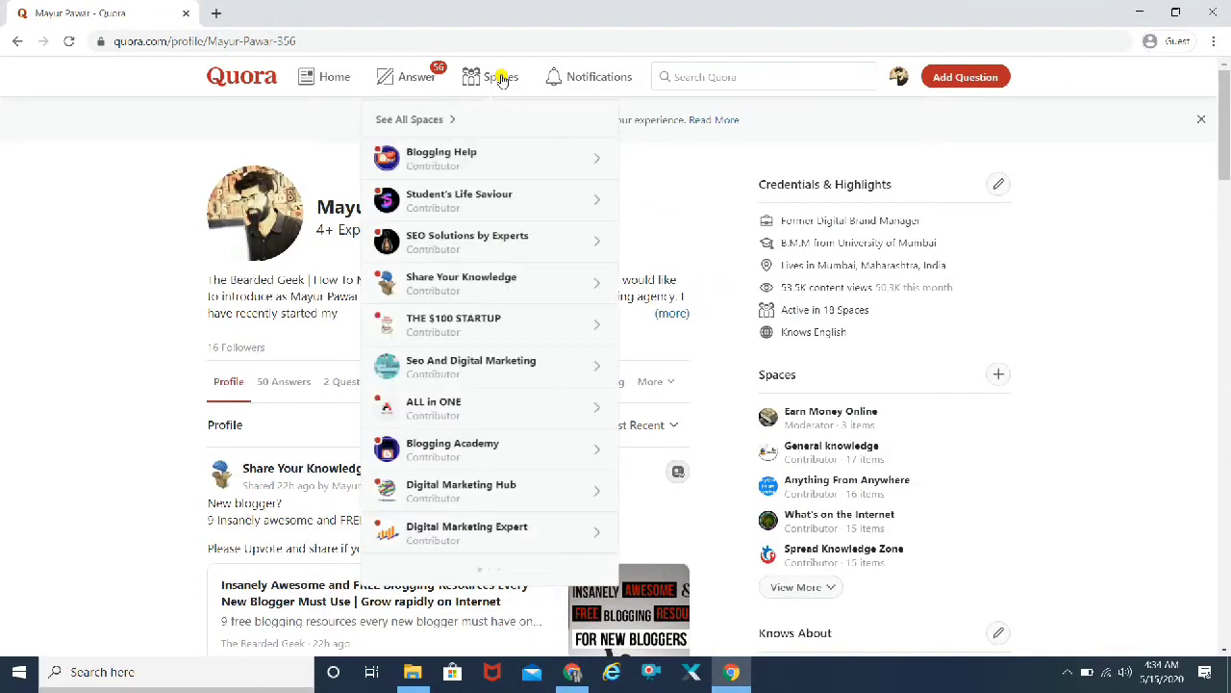
{"action": "left_click", "coordinate": [442, 123]}
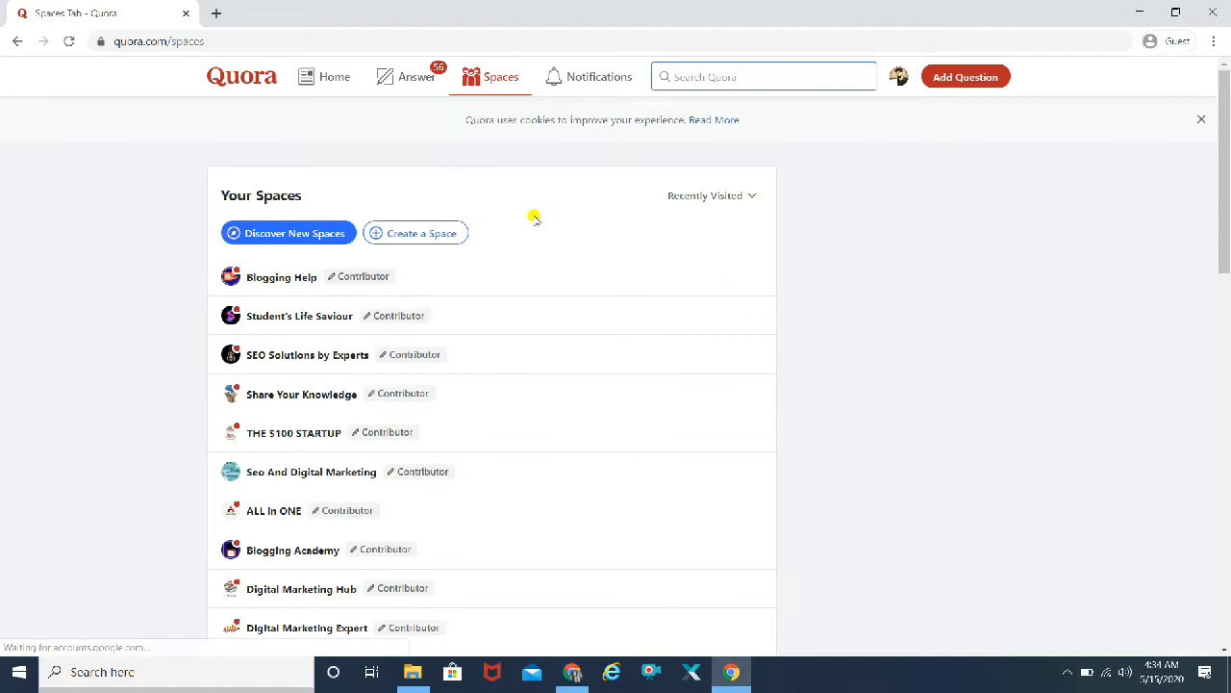
{"action": "left_click", "coordinate": [429, 233]}
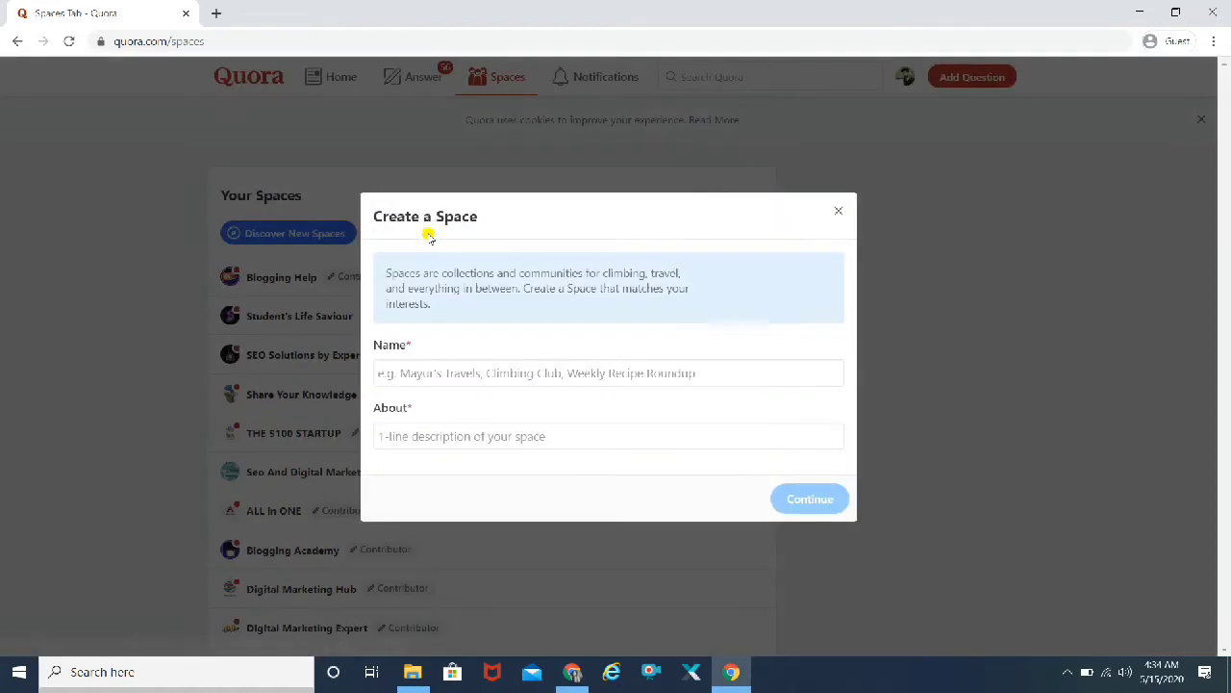
- Name the new space "Digital Productivity Web"
{"action": "left_click", "coordinate": [460, 374]}
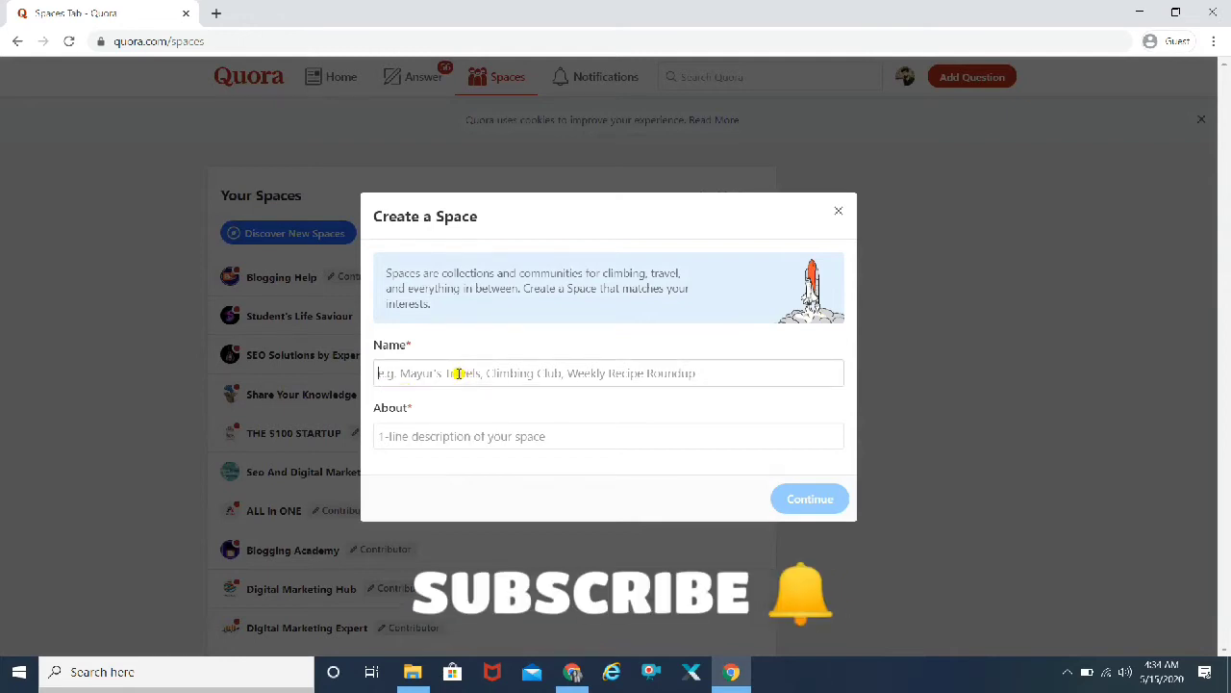
{"action": "type", "text": "Digital"}
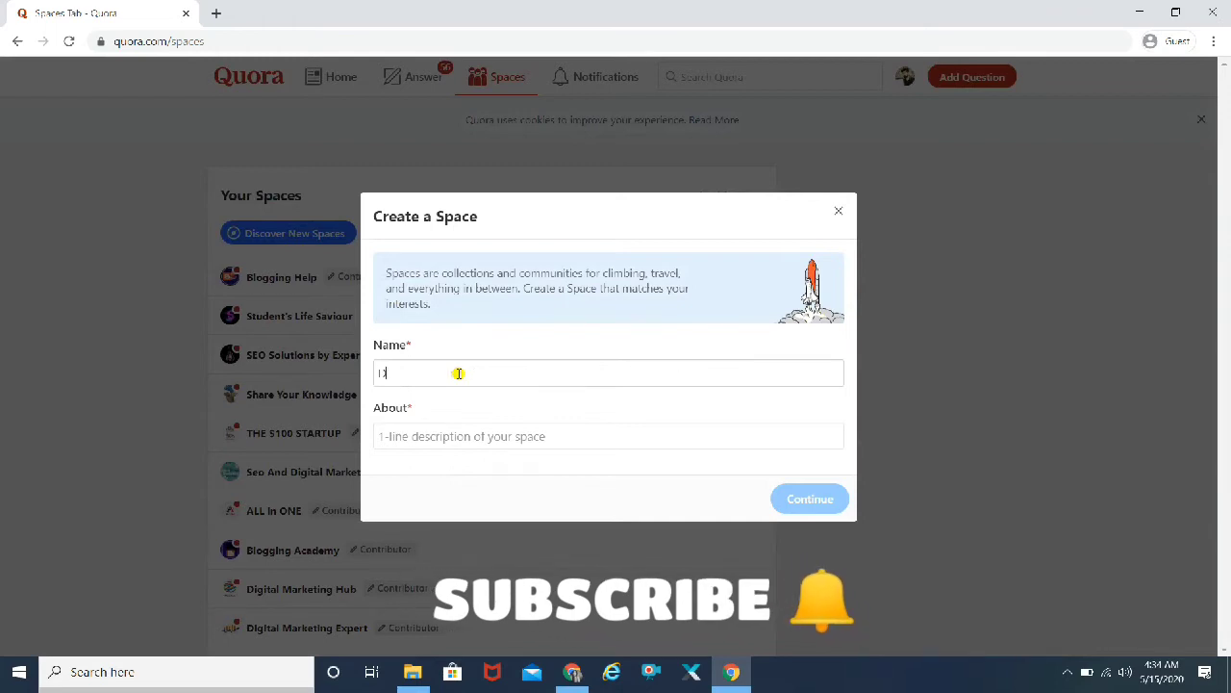
{"action": "key", "text": "BackSpace"}
{"action": "key", "text": "BackSpace"}
{"action": "key", "text": "BackSpace"}
{"action": "key", "text": "BackSpace"}
{"action": "key", "text": "BackSpace"}
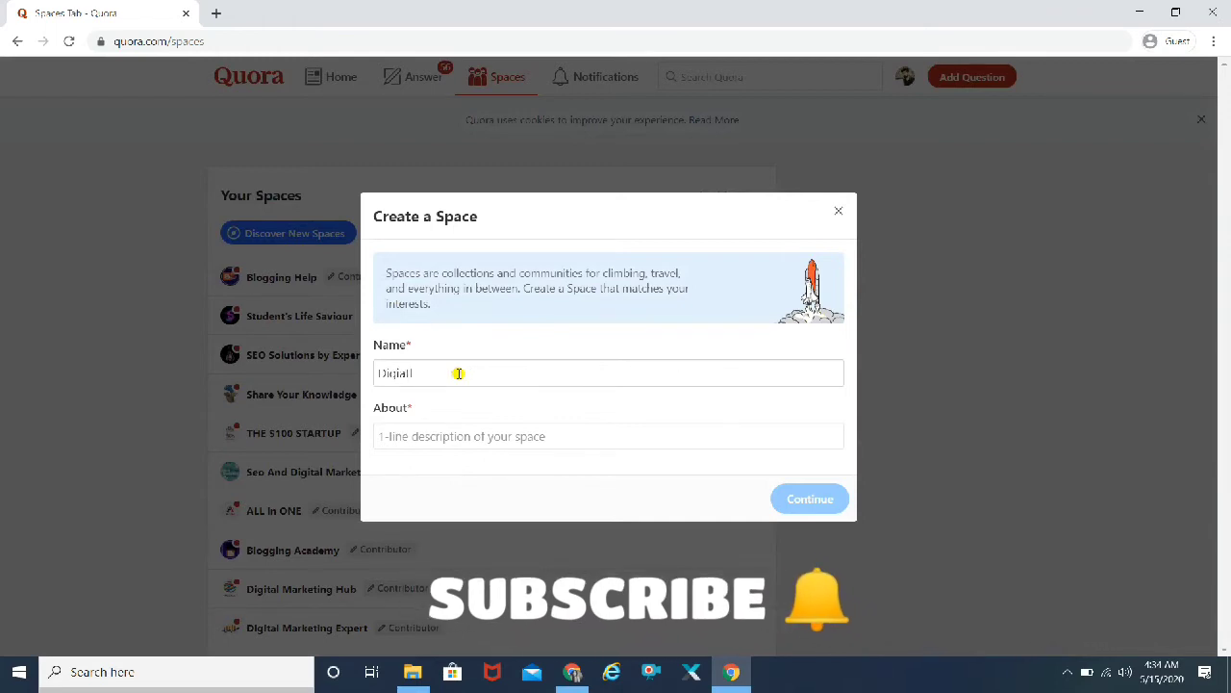
{"action": "type", "text": "tal Prodi"}
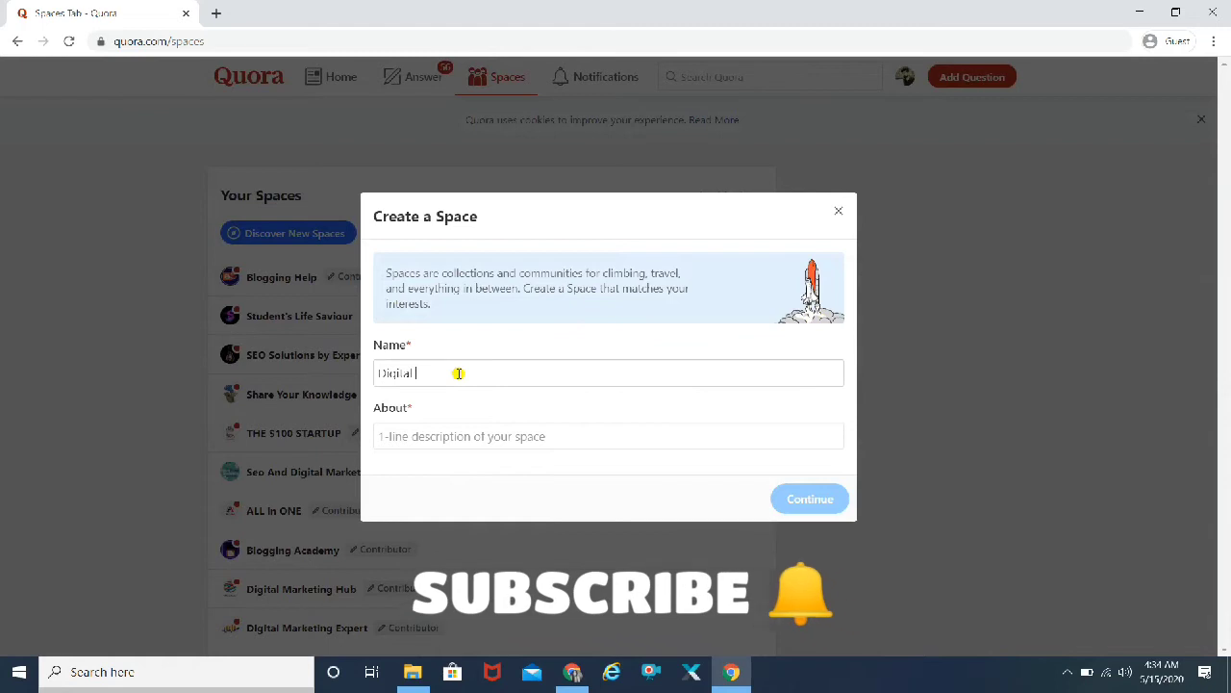
{"action": "key", "text": "BackSpace"}
{"action": "type", "text": "uc"}
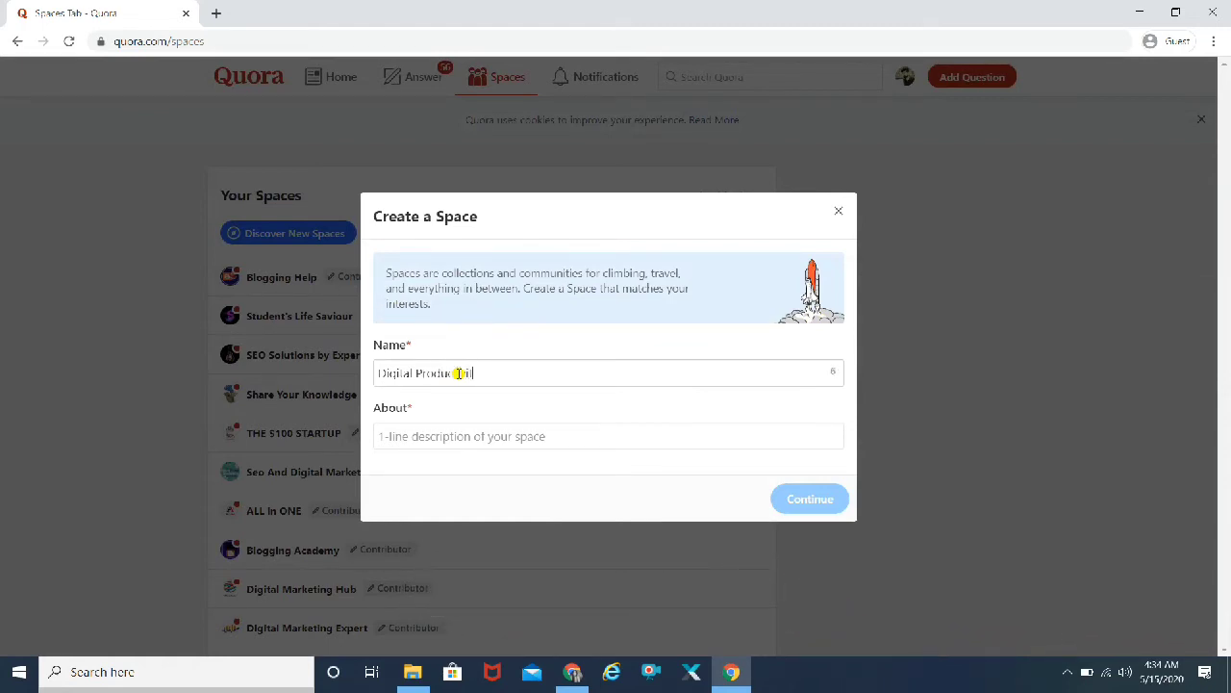
{"action": "type", "text": "tivity Web"}
{"action": "left_click_drag", "start_coordinate": [513, 376], "coordinate": [378, 373]}
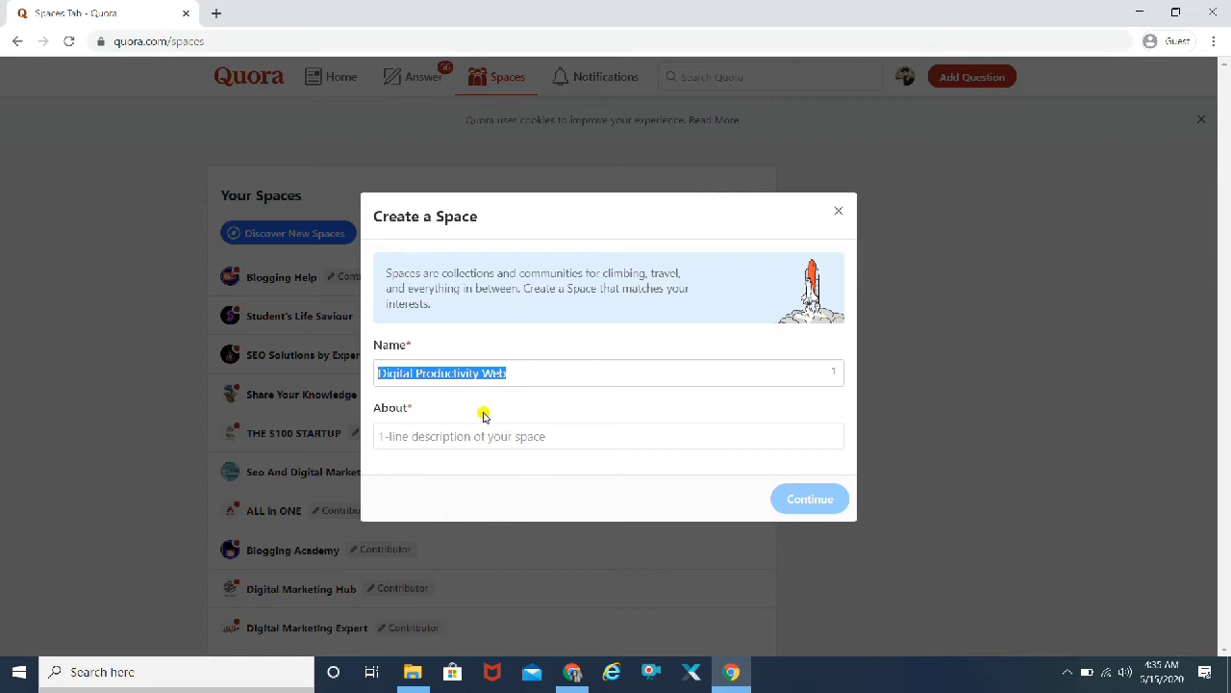
- Describe the space as "Tools that increase digital productivity" and continue to the topic selection
{"action": "left_click", "coordinate": [422, 438]}
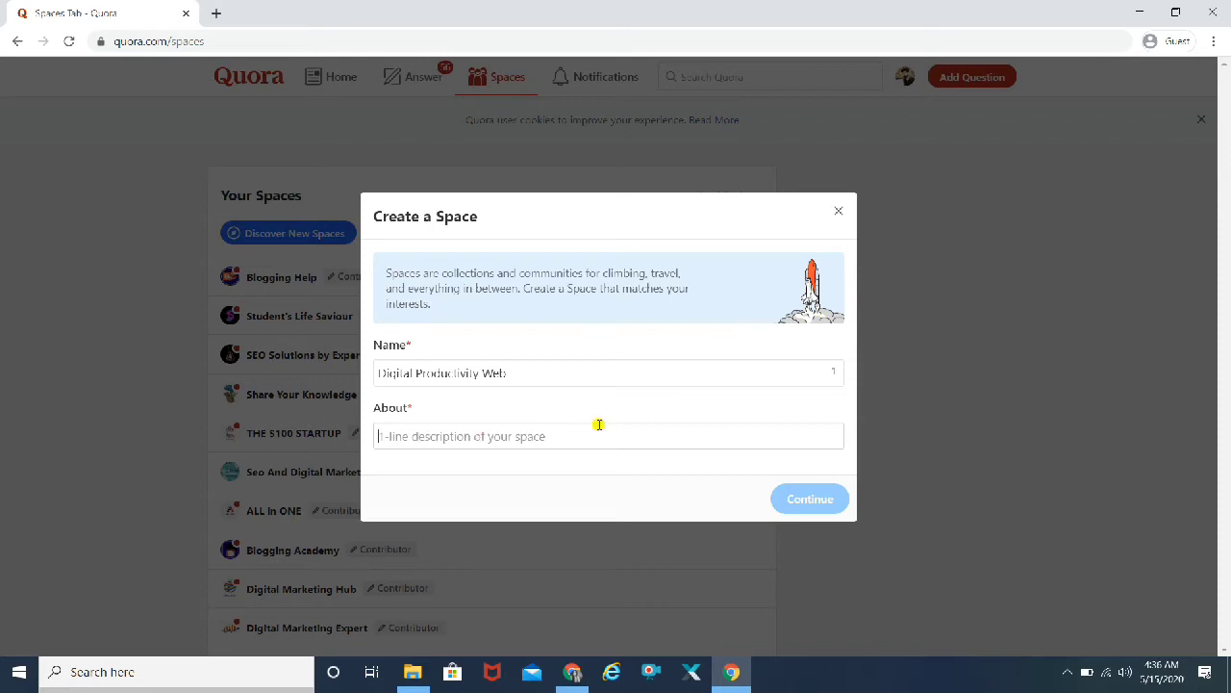
{"action": "type", "text": "Tools"}
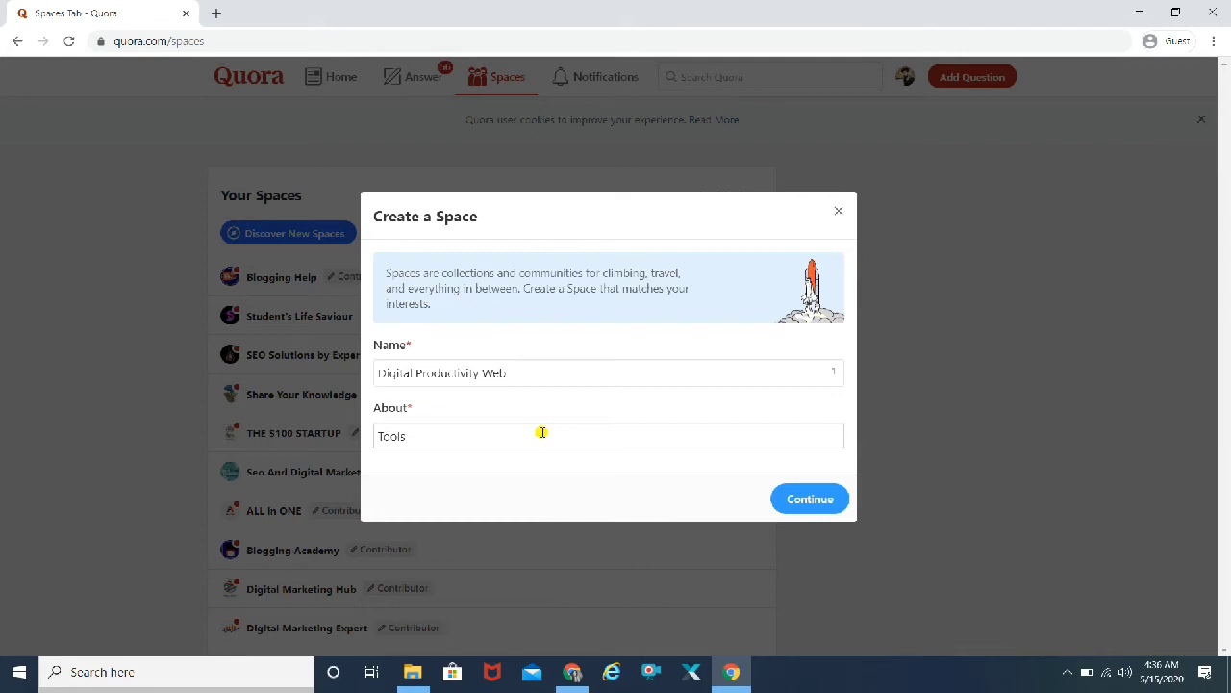
{"action": "type", "text": " that increase digital pro"}
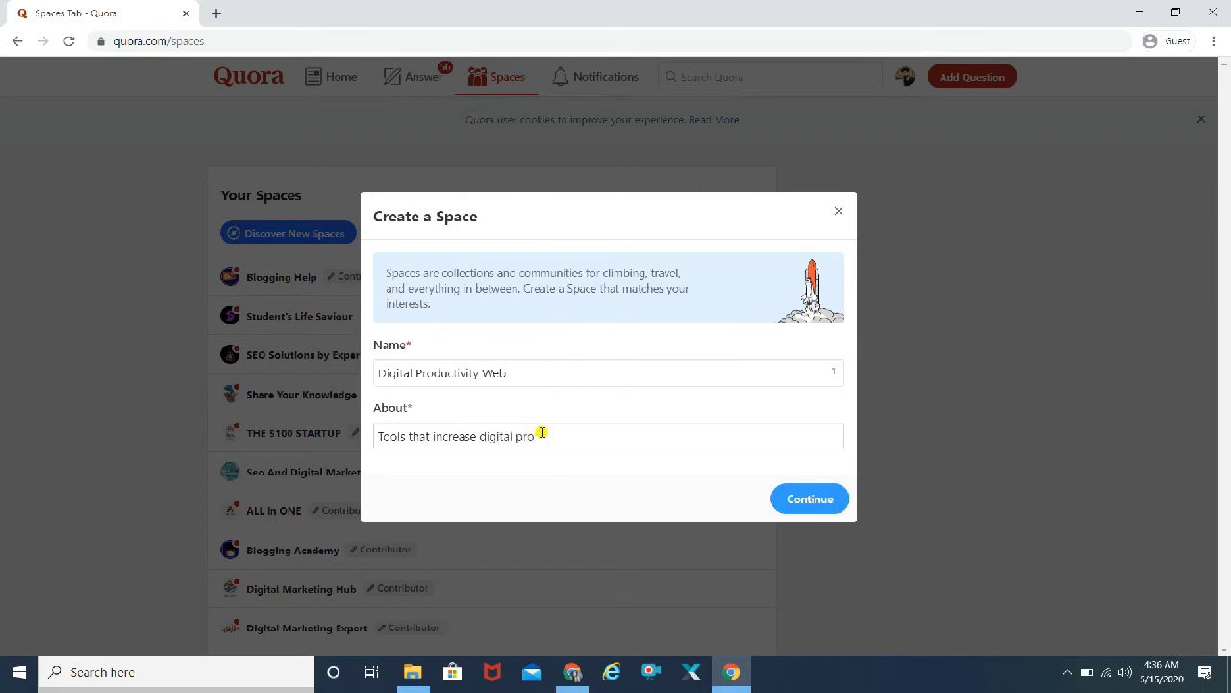
{"action": "type", "text": "ductivity"}
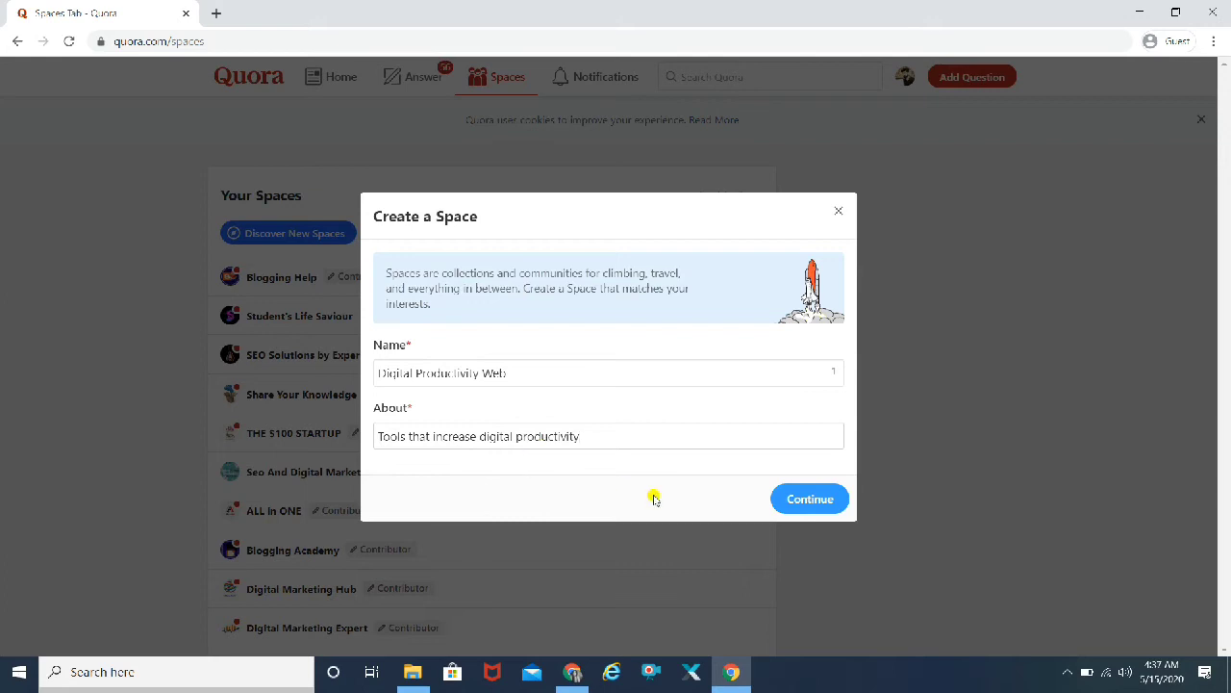
{"action": "left_click", "coordinate": [816, 499]}
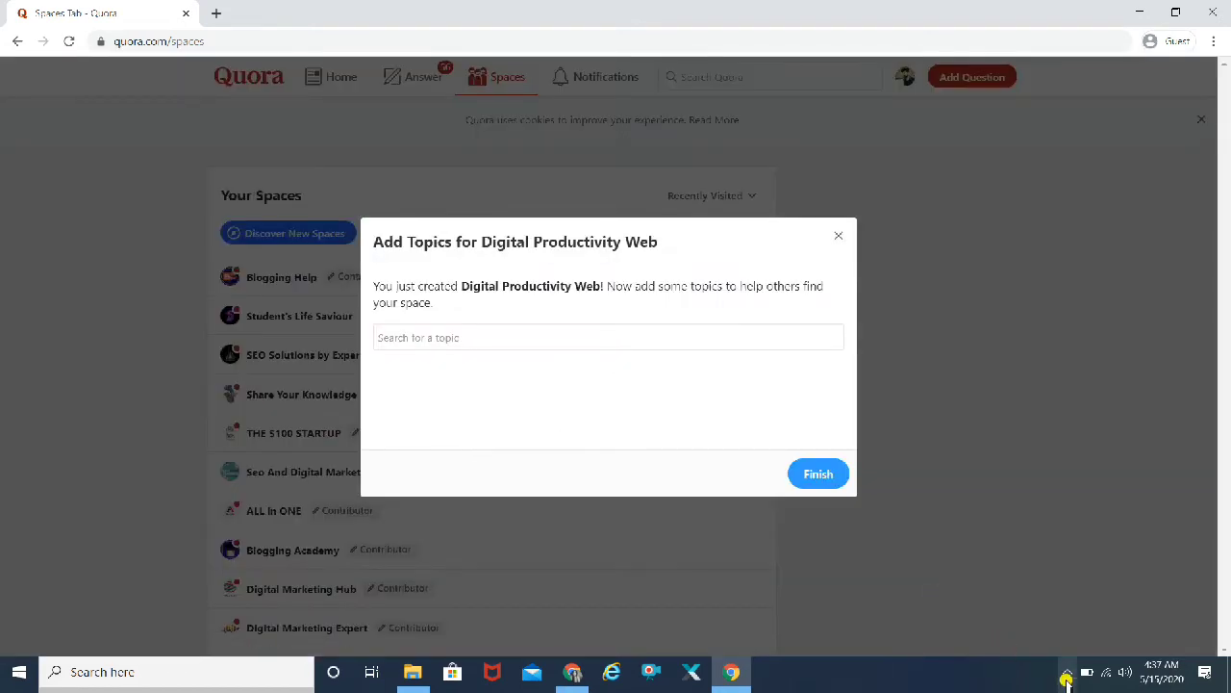
- Search for "Digital Mark" and add the Digital Marketing topic to the space
{"action": "left_click", "coordinate": [1067, 673]}
{"action": "left_click", "coordinate": [1067, 673]}
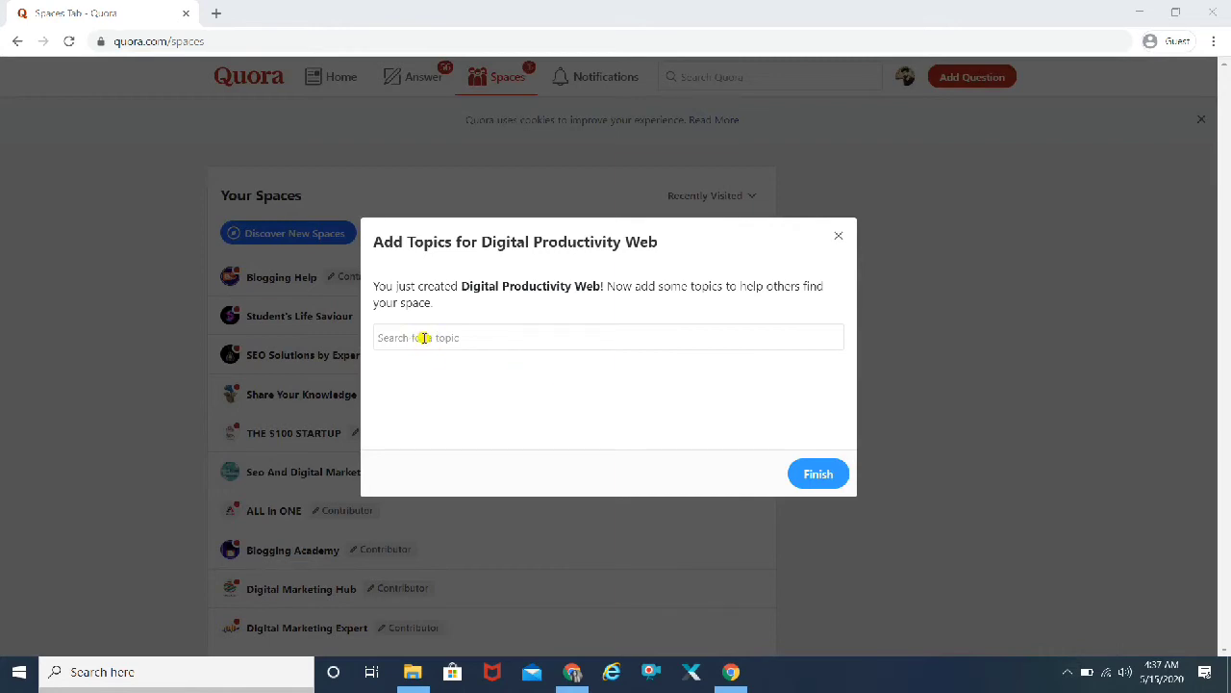
{"action": "left_click", "coordinate": [424, 338]}
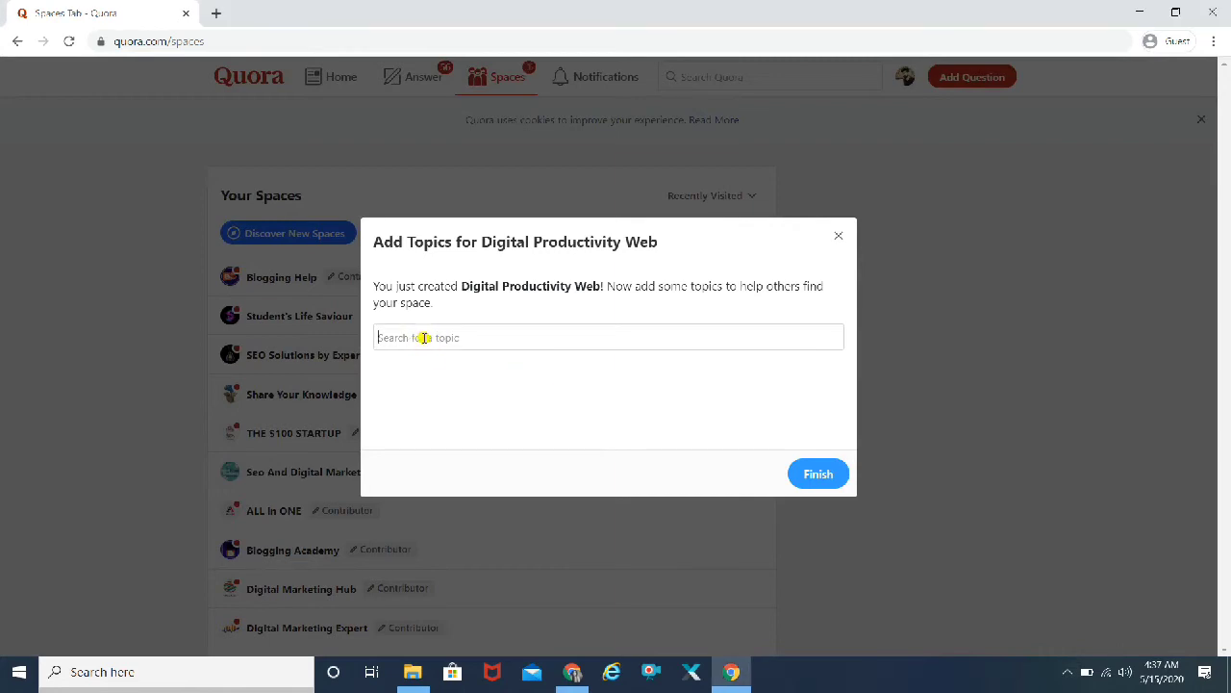
{"action": "type", "text": "Digital M"}
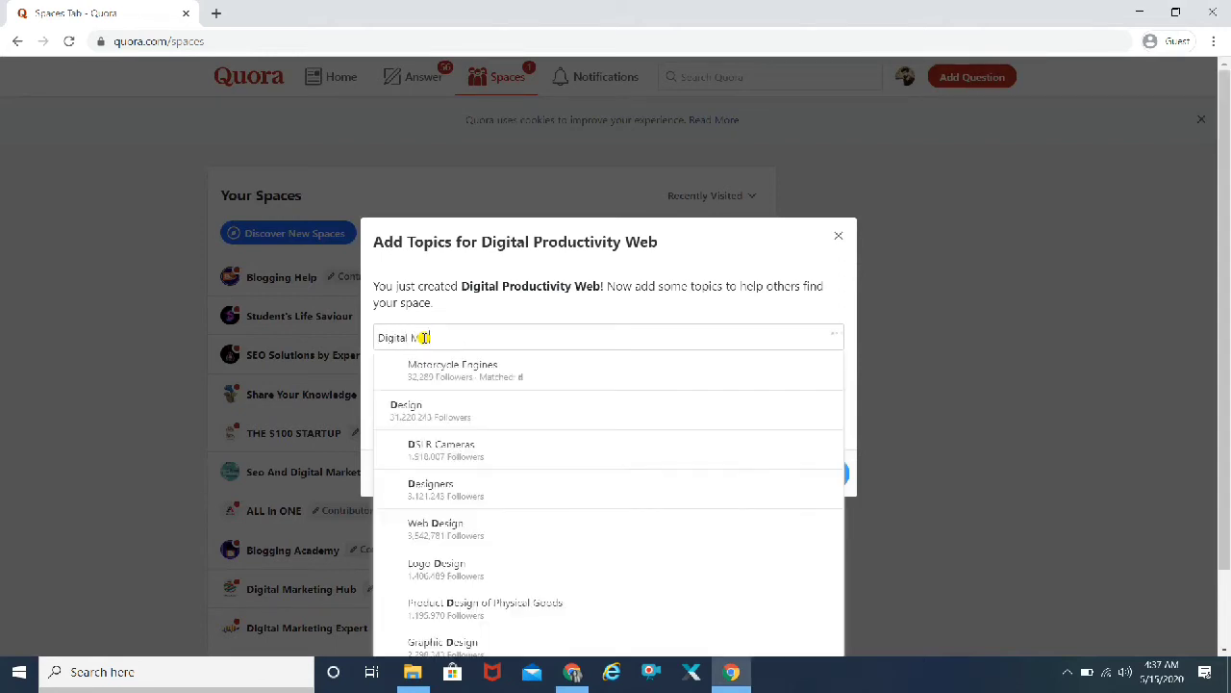
{"action": "type", "text": "ark"}
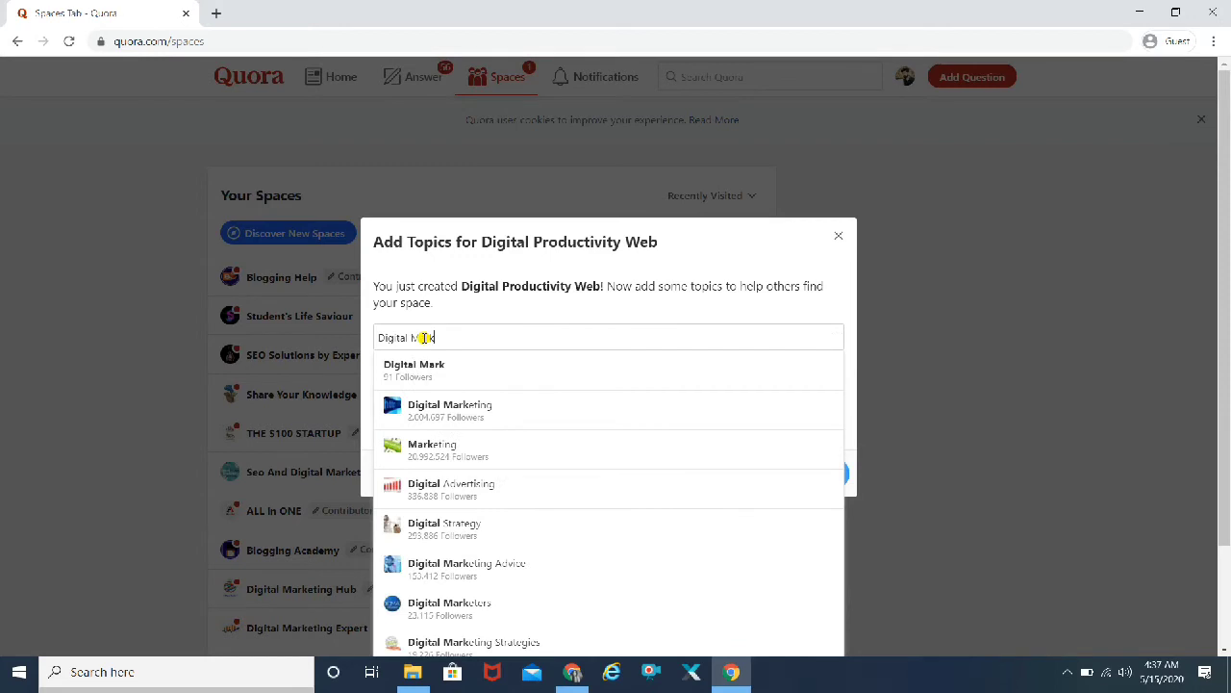
{"action": "left_click", "coordinate": [441, 411]}
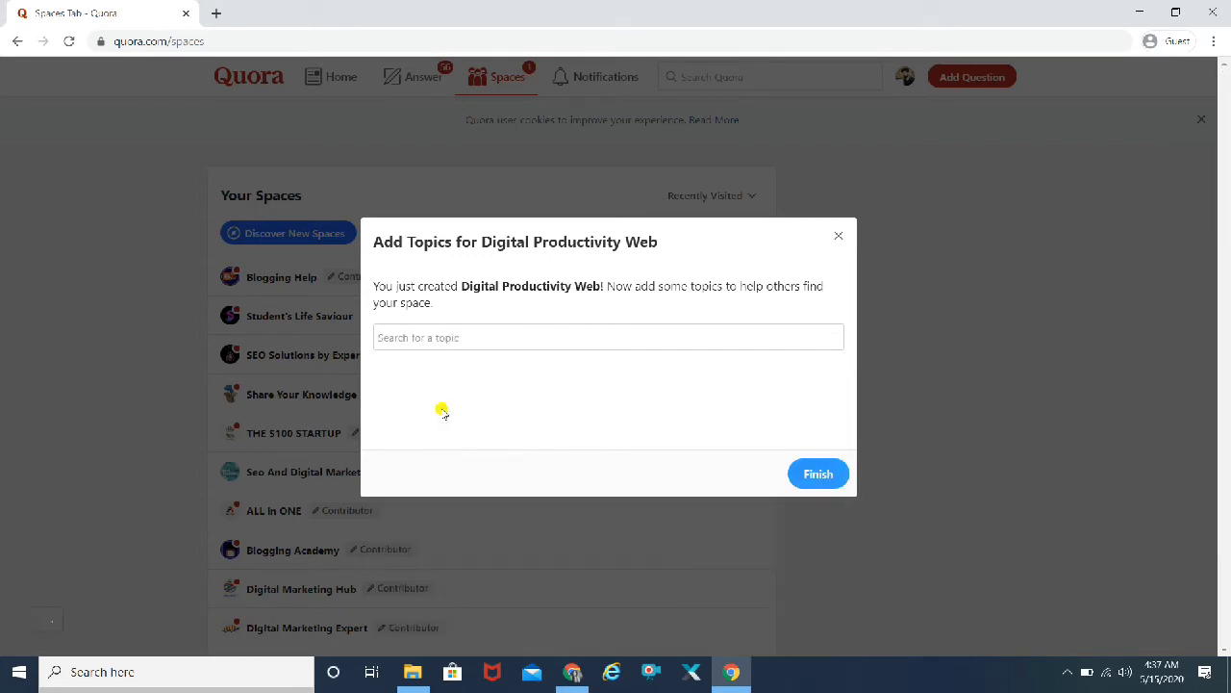
- Search for "Productivity" and add the general Productivity topic to the space
{"action": "left_click", "coordinate": [451, 337]}
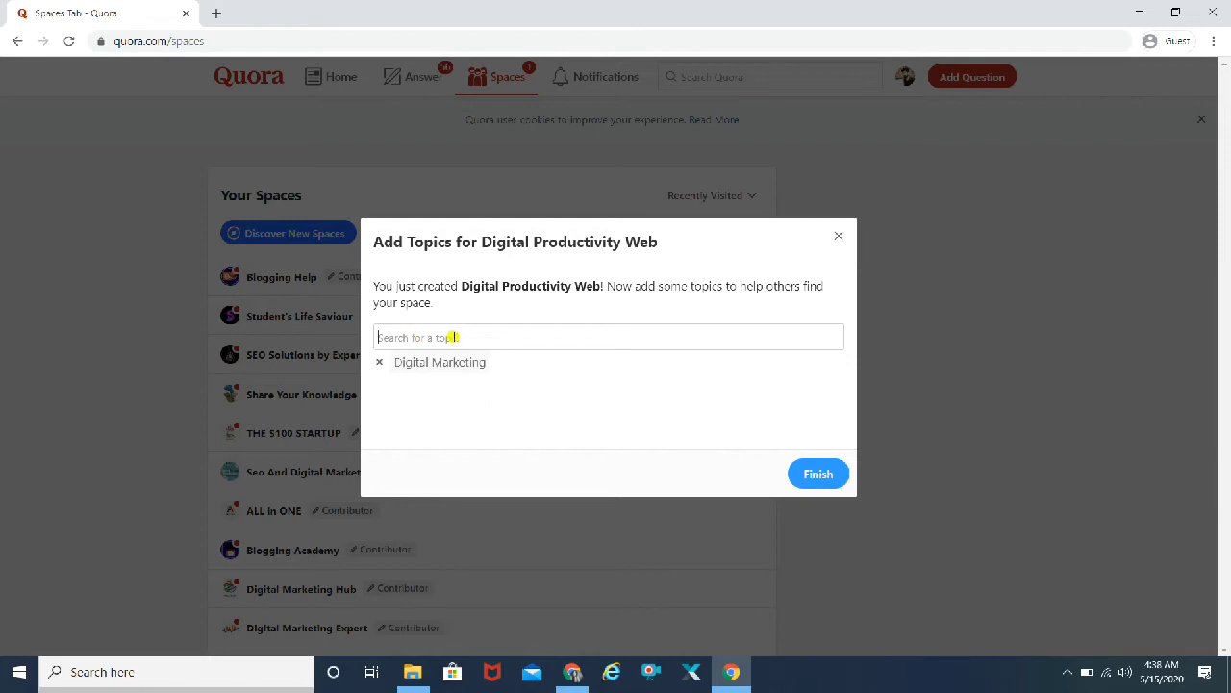
{"action": "type", "text": "Product"}
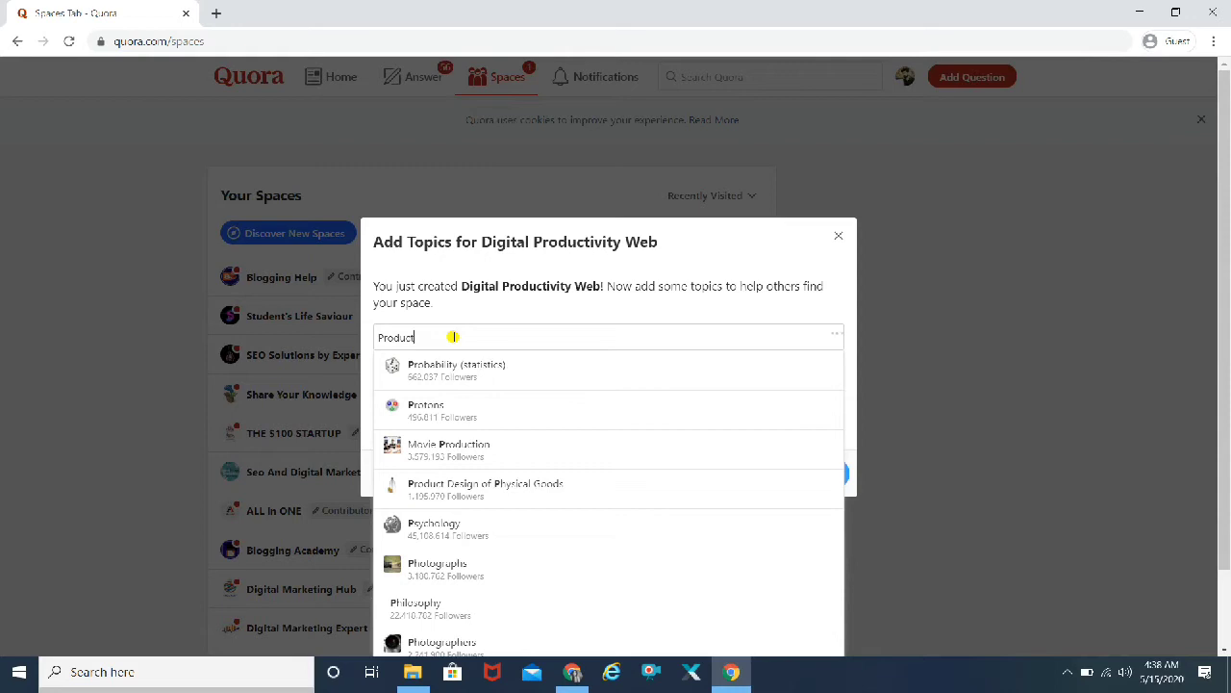
{"action": "type", "text": "ivity"}
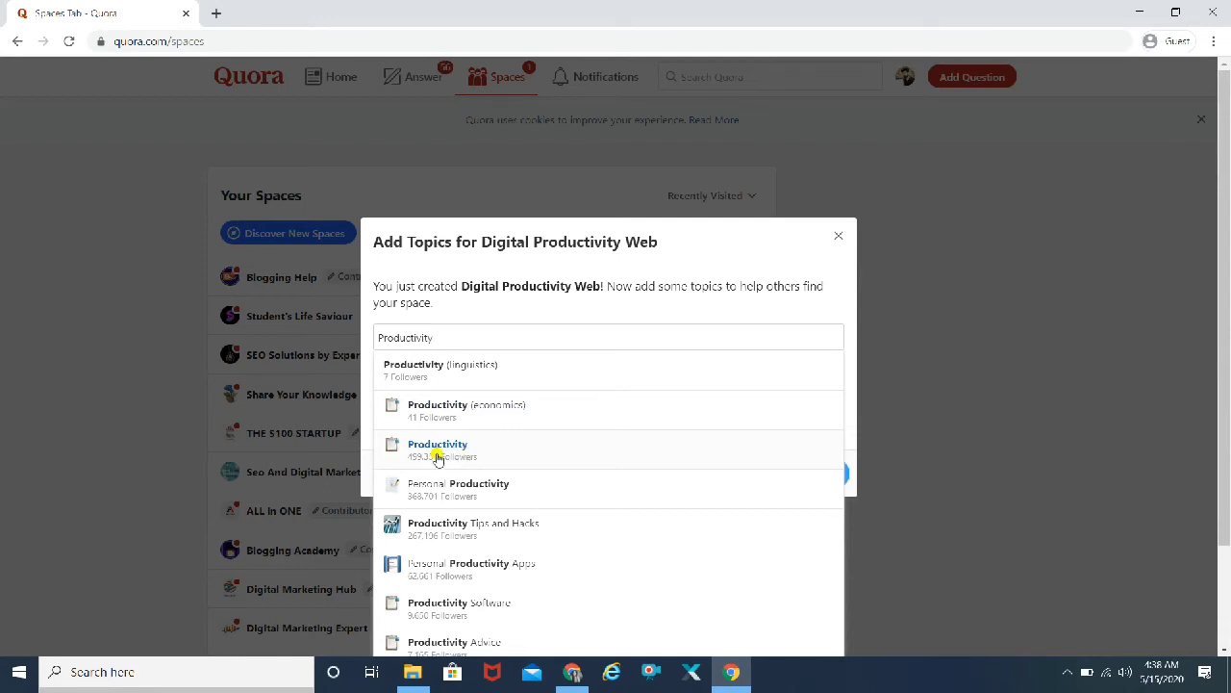
{"action": "left_click", "coordinate": [464, 451]}
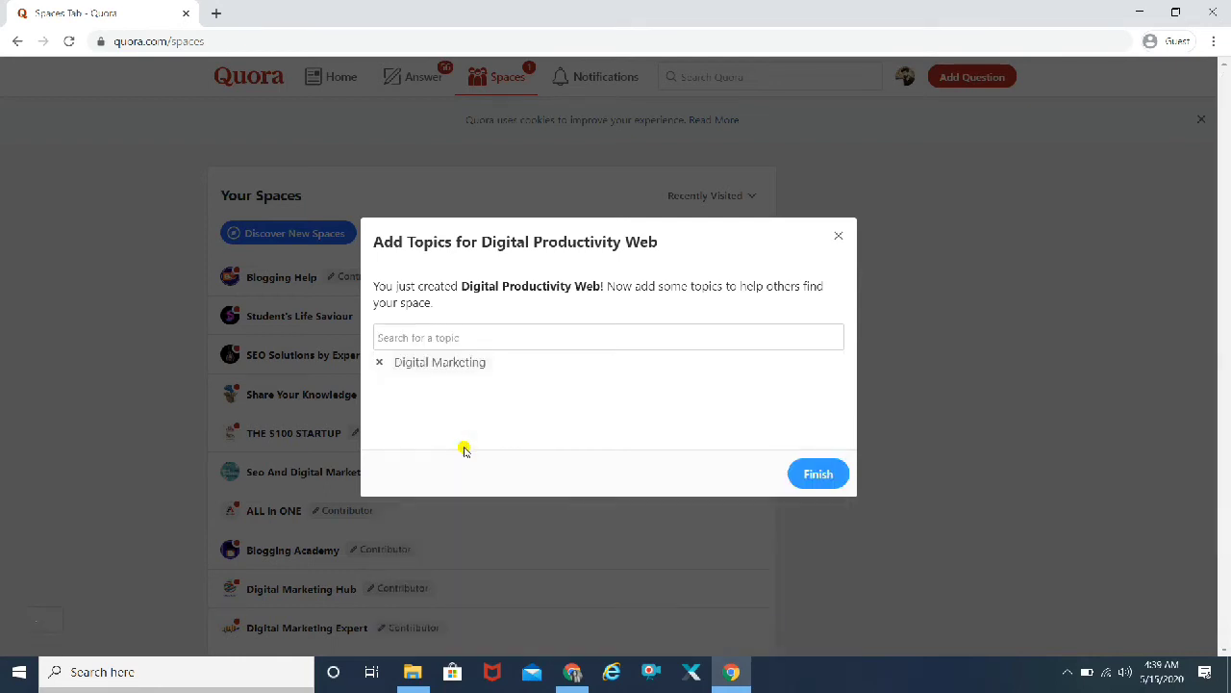
{"action": "left_click", "coordinate": [1068, 671]}
{"action": "left_click", "coordinate": [1068, 672]}
- Search for "Making money" and add the Making Money Online topic to the space
{"action": "left_click", "coordinate": [482, 337]}
{"action": "type", "text": "Making"}
{"action": "type", "text": "money"}
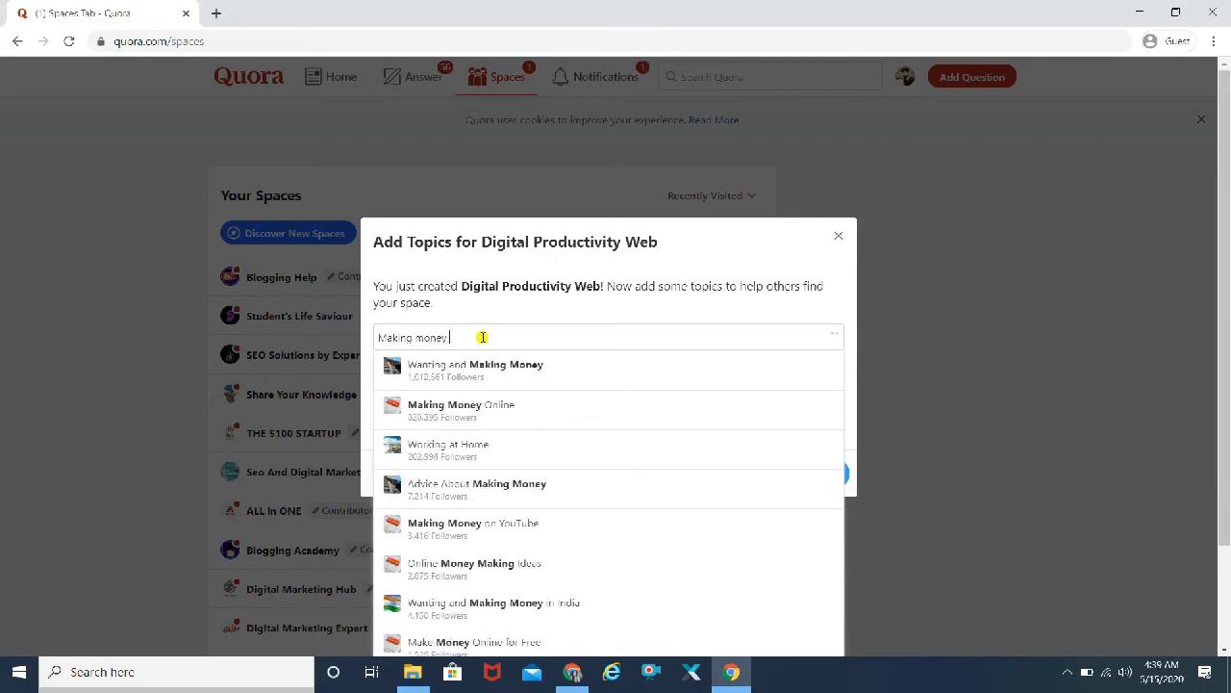
{"action": "left_click", "coordinate": [463, 412]}
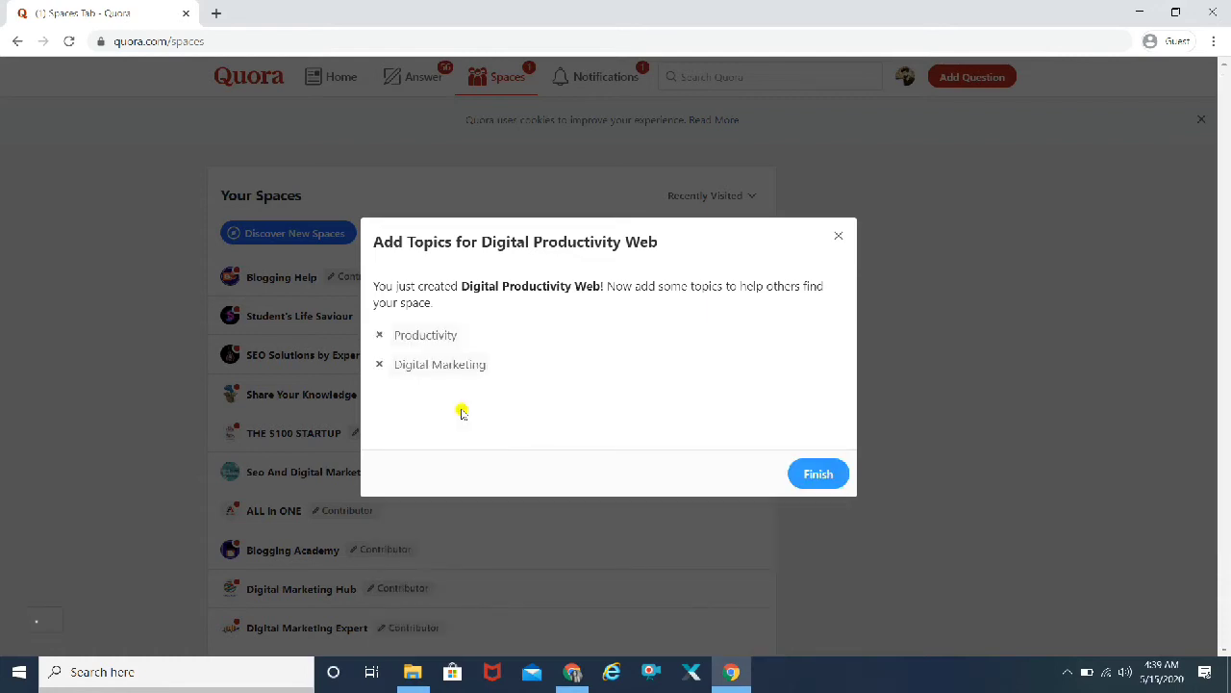
- Finish adding topics and look over the new space's main page with its setup tips
{"action": "left_click", "coordinate": [1064, 673]}
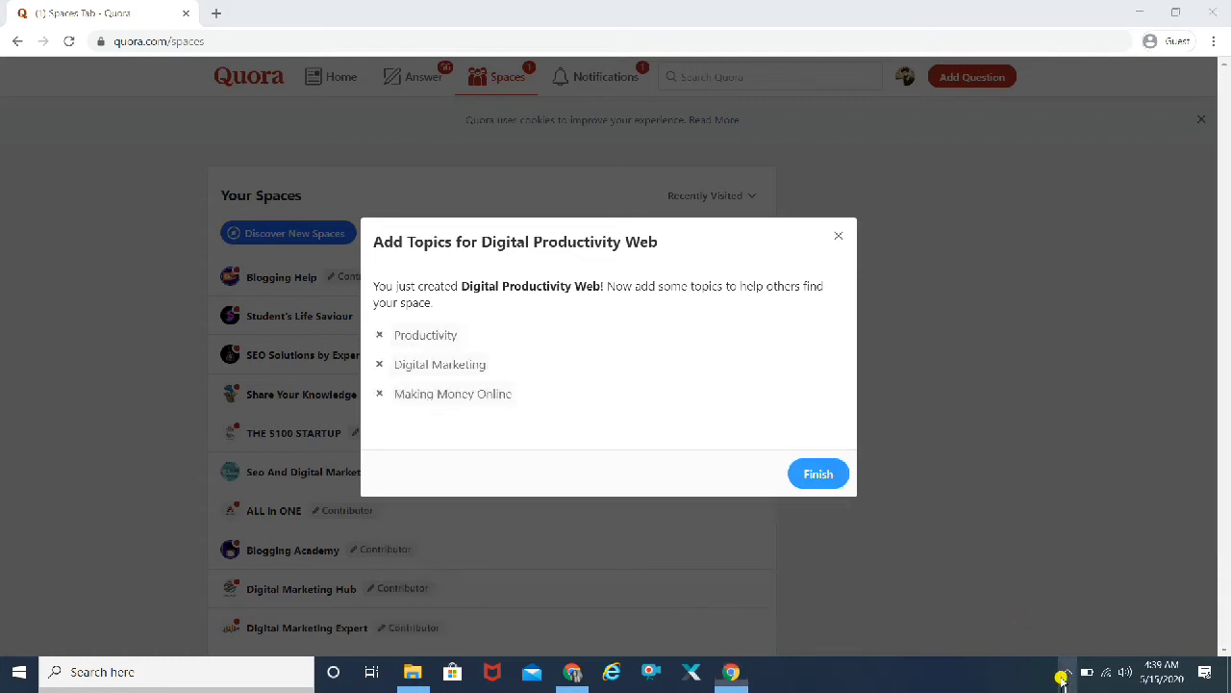
{"action": "left_click", "coordinate": [1062, 675]}
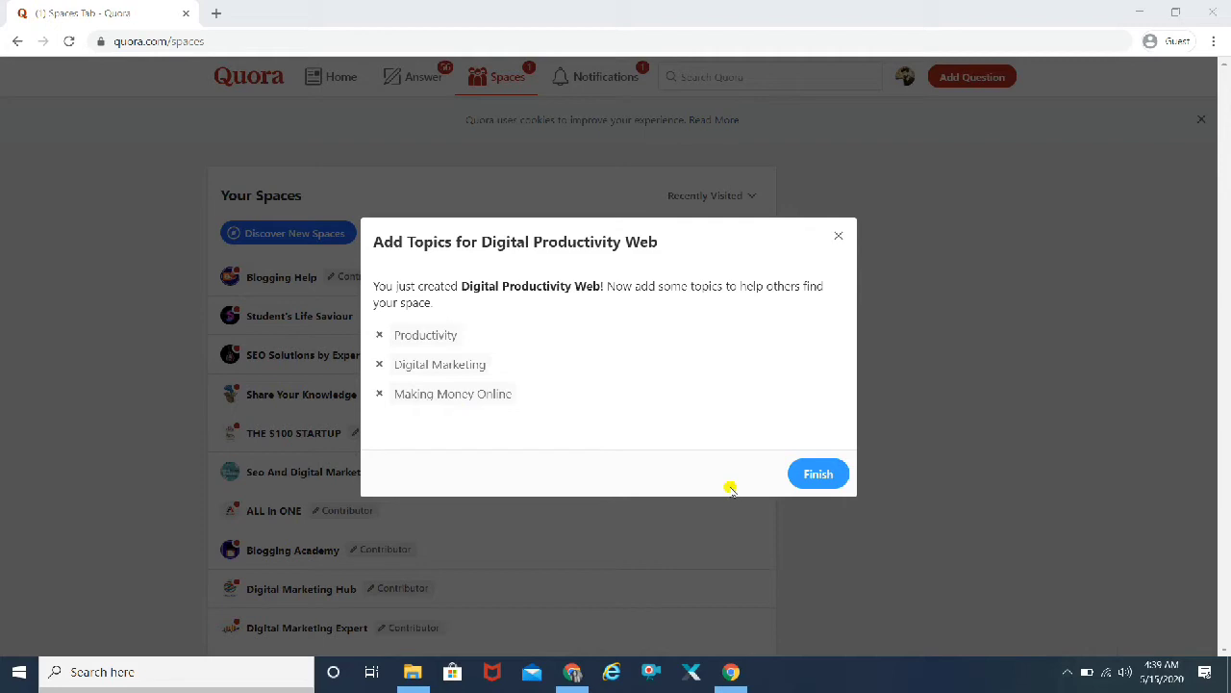
{"action": "left_click", "coordinate": [820, 475]}
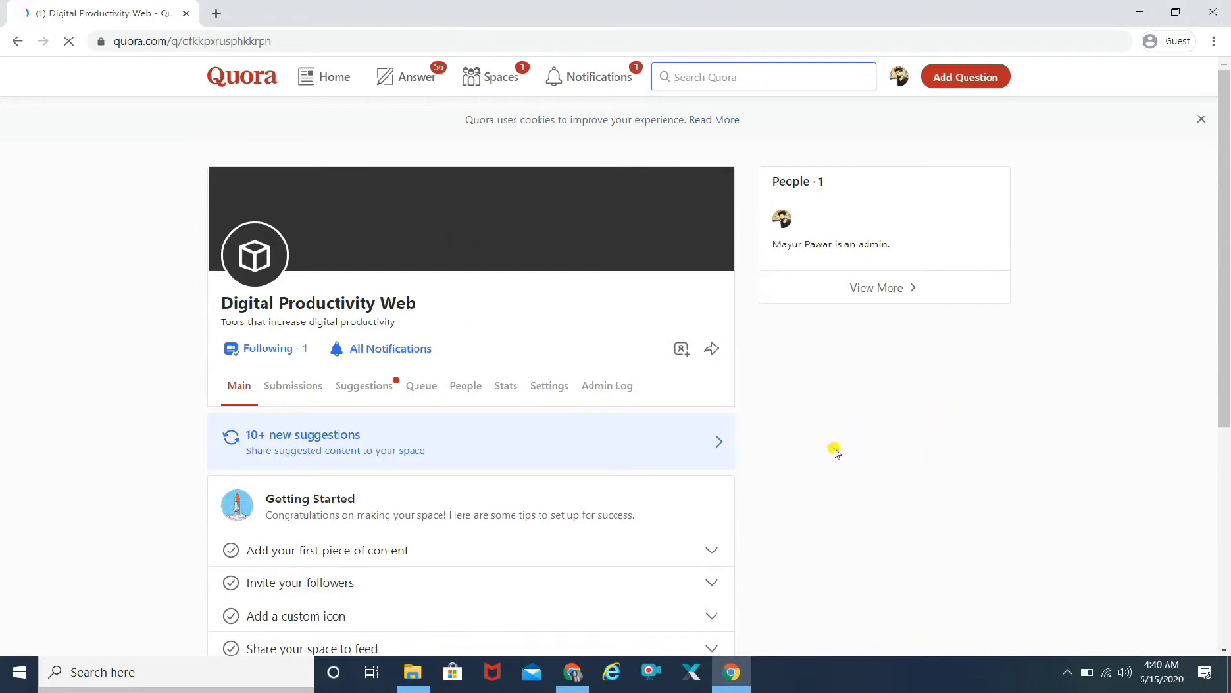
{"action": "scroll", "coordinate": [835, 450], "scroll_direction": "down", "scroll_amount": 2}
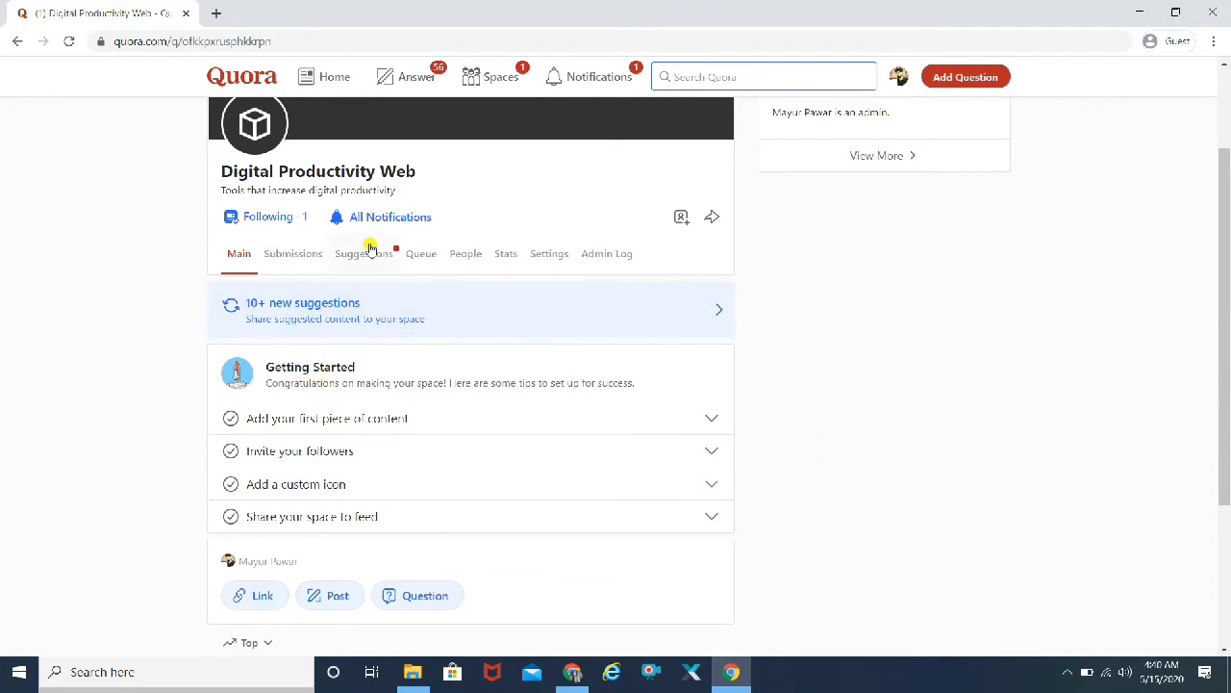
- Expand the Getting Started tips for adding the first piece of content and inviting followers, and read them
{"action": "scroll", "coordinate": [370, 249], "scroll_direction": "up", "scroll_amount": 2}
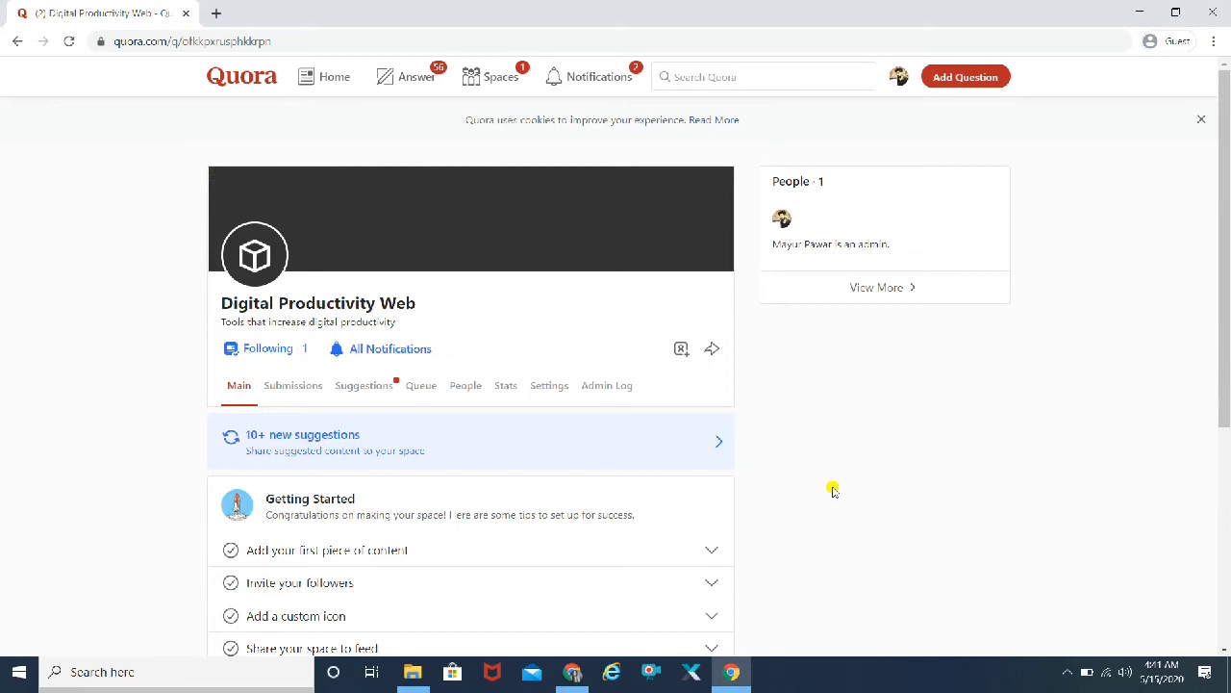
{"action": "scroll", "coordinate": [61, 464], "scroll_direction": "down", "scroll_amount": 2}
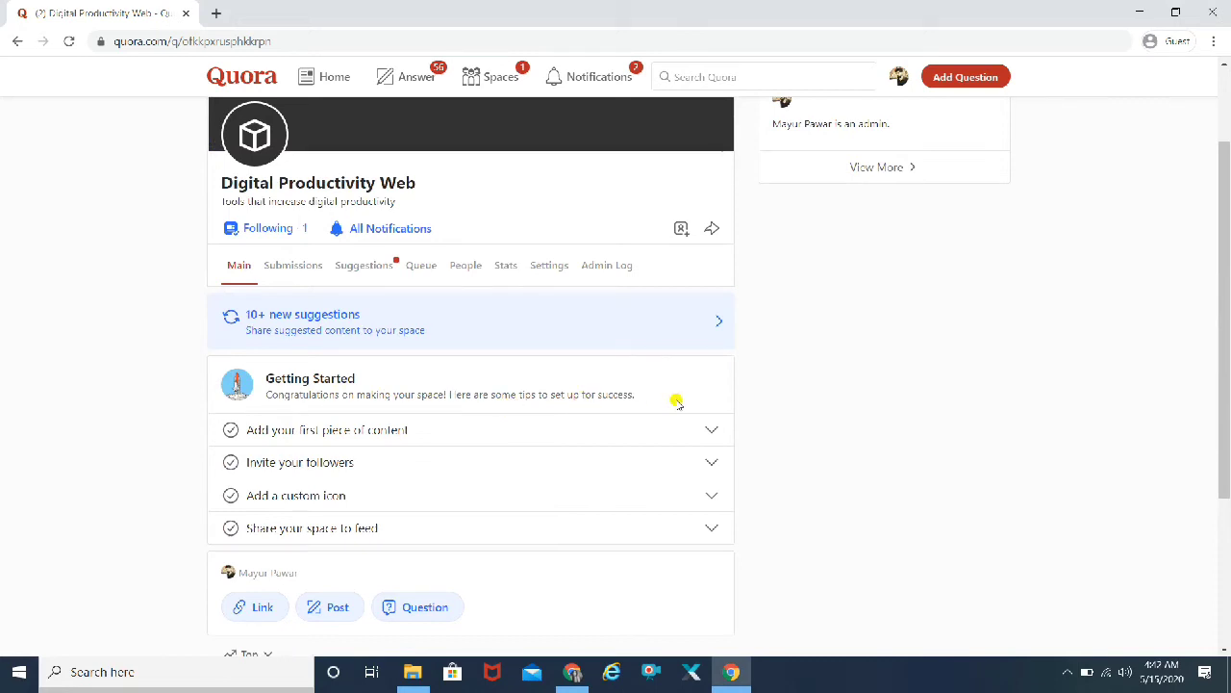
{"action": "left_click", "coordinate": [713, 432]}
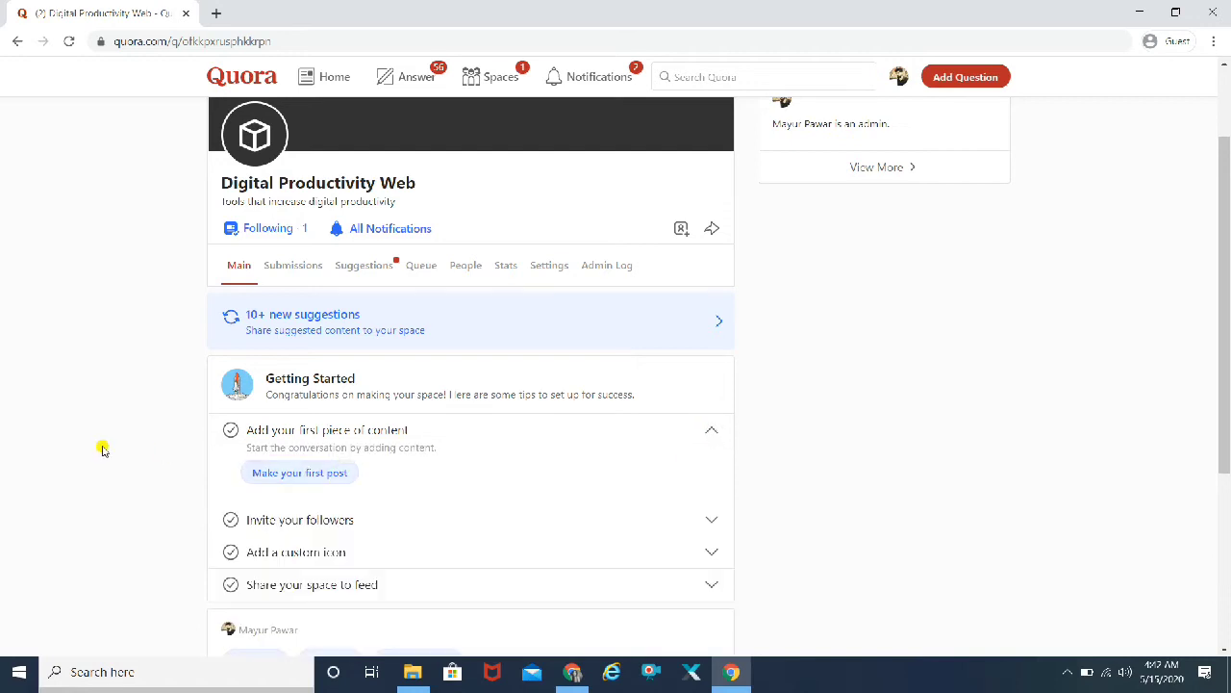
{"action": "scroll", "coordinate": [103, 449], "scroll_direction": "down", "scroll_amount": 2}
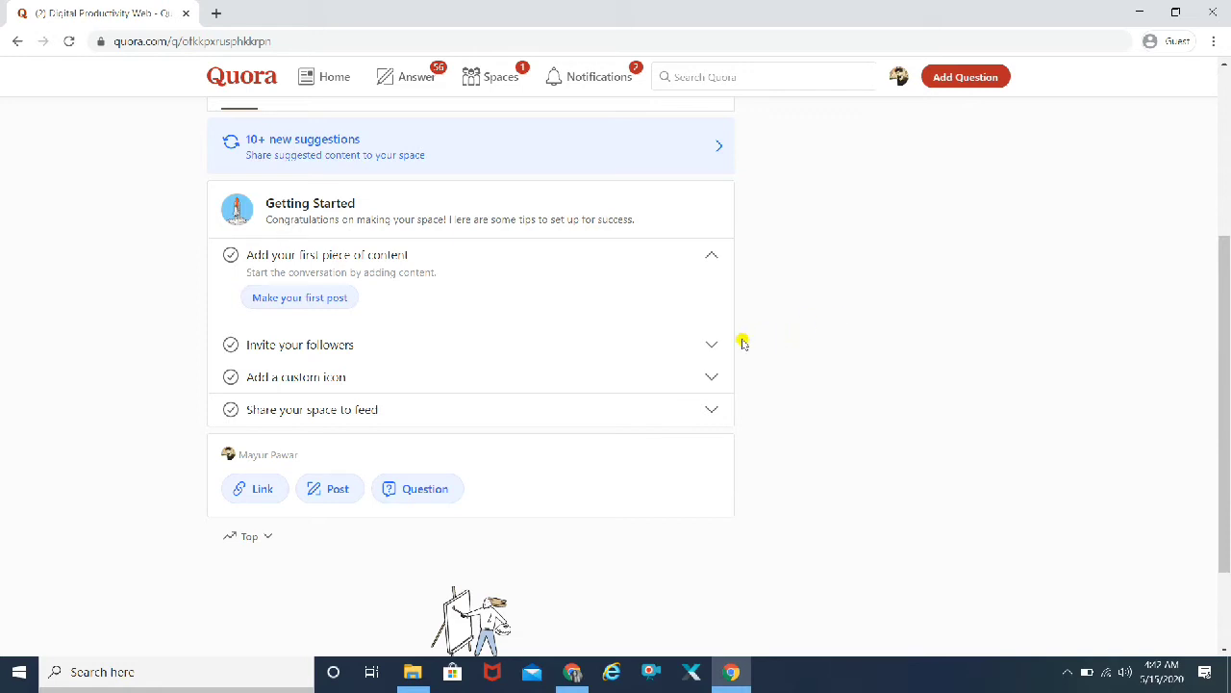
{"action": "left_click", "coordinate": [713, 346]}
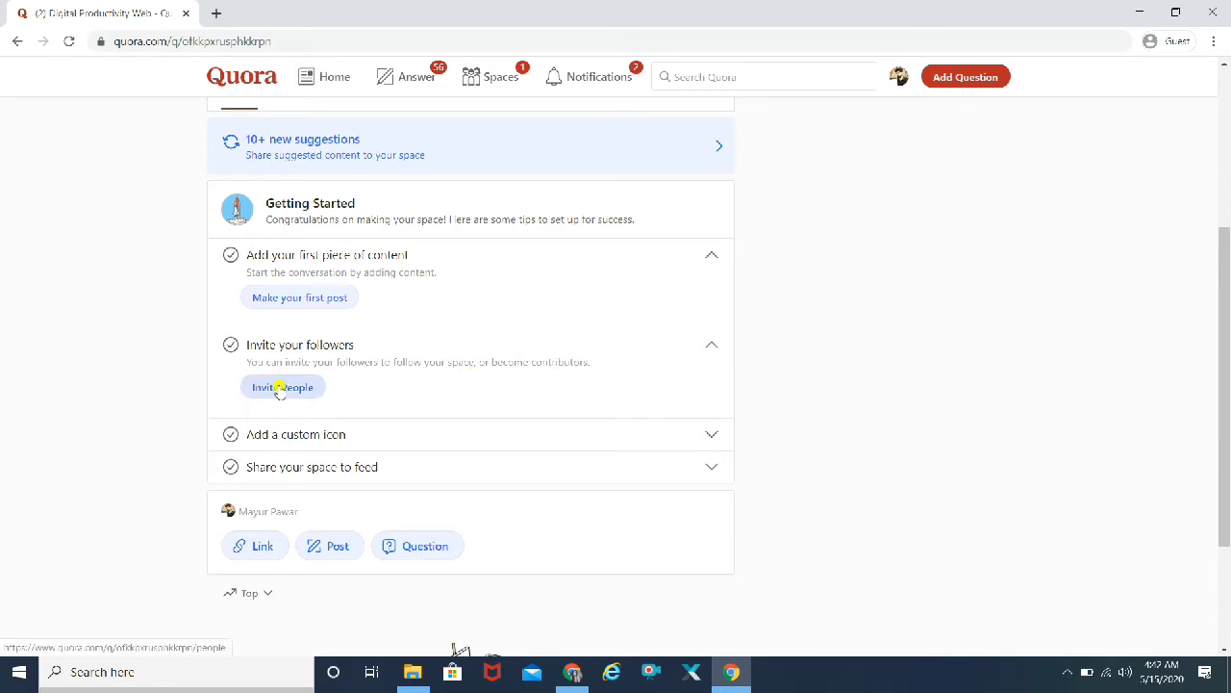
{"action": "scroll", "coordinate": [279, 389], "scroll_direction": "down", "scroll_amount": 1}
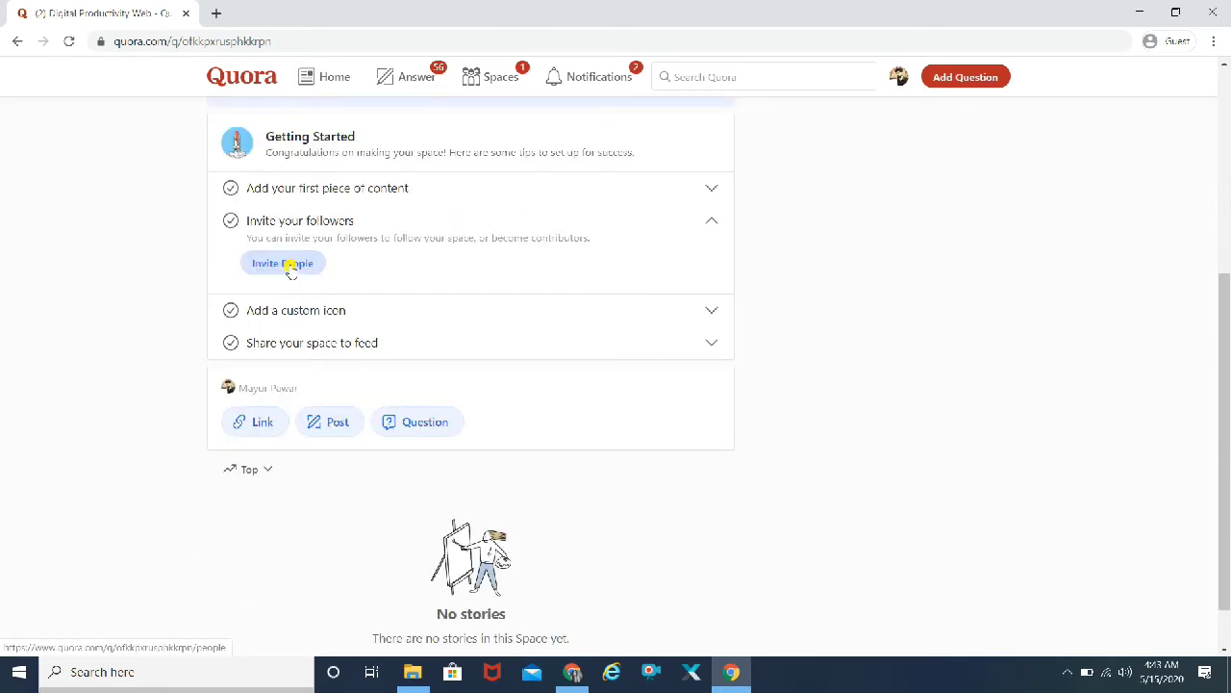
- Open the space's People page through the Invite People tip and examine the Admins, Moderators and Contributors sections
{"action": "left_click", "coordinate": [258, 265]}
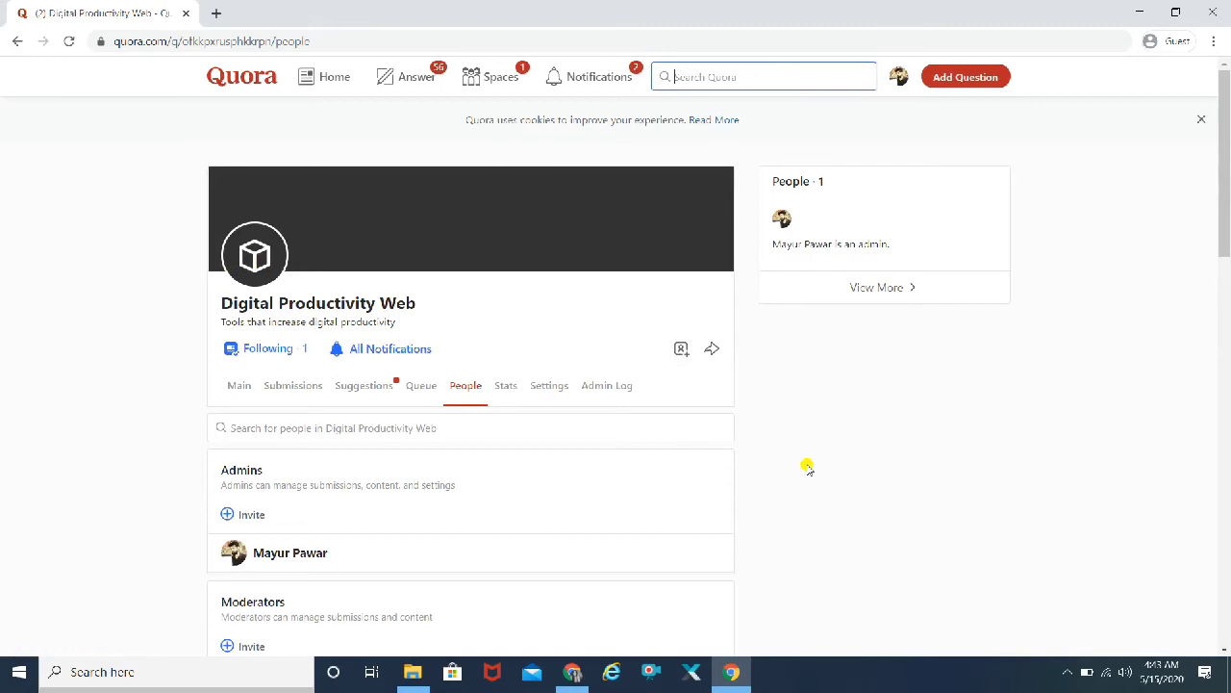
{"action": "scroll", "coordinate": [808, 466], "scroll_direction": "down", "scroll_amount": 3}
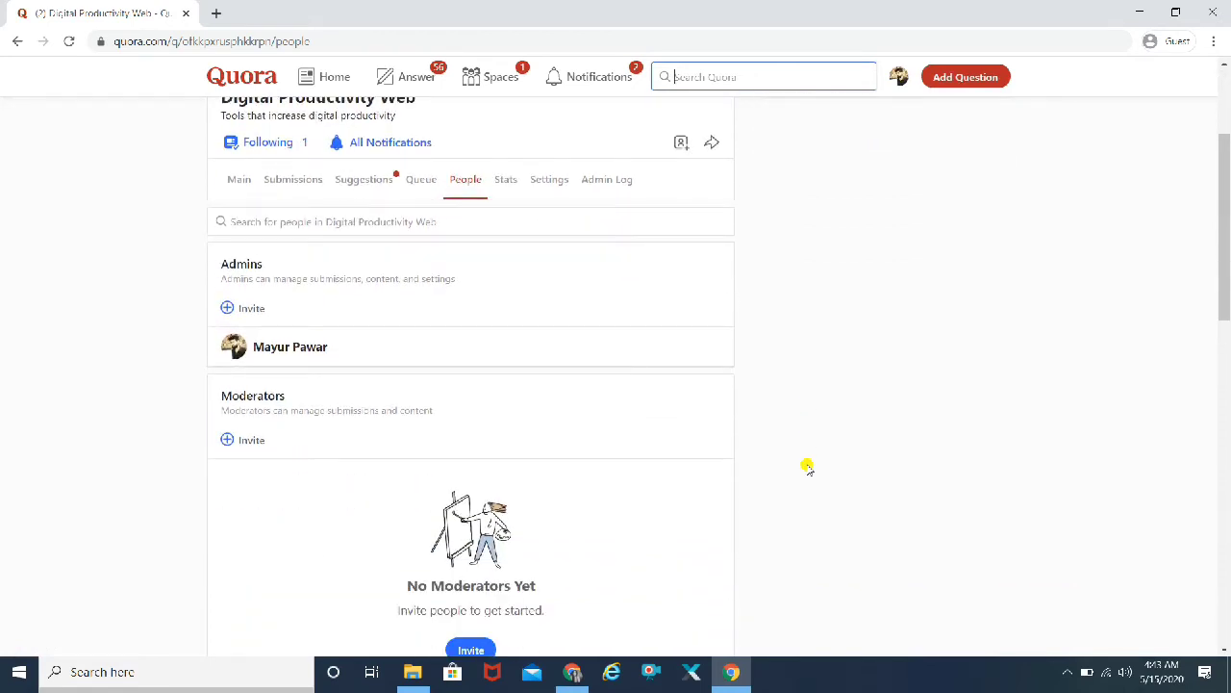
{"action": "scroll", "coordinate": [808, 466], "scroll_direction": "down", "scroll_amount": 1}
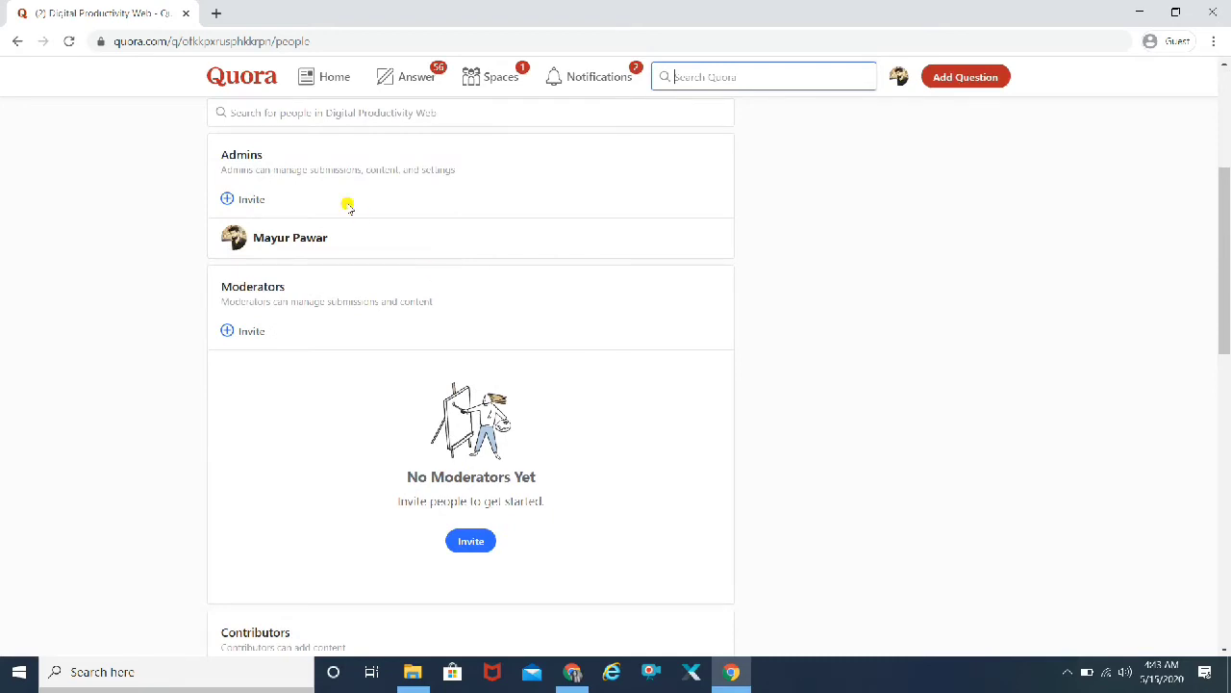
{"action": "scroll", "coordinate": [172, 374], "scroll_direction": "down", "scroll_amount": 2}
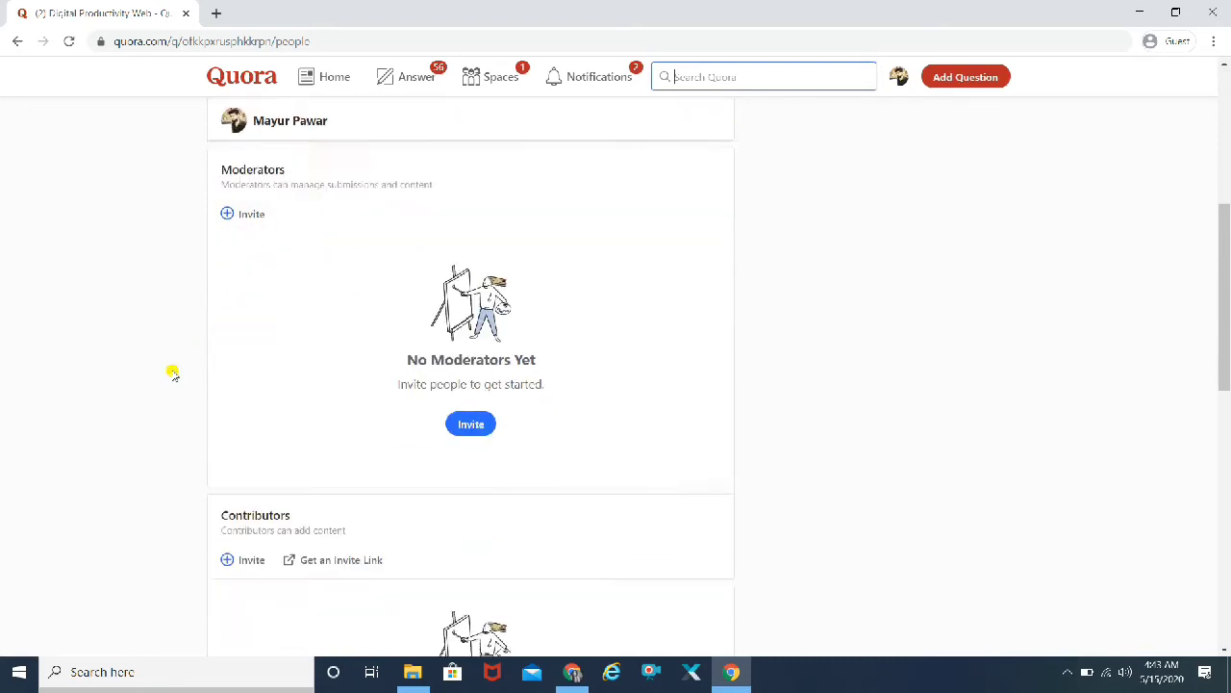
{"action": "scroll", "coordinate": [163, 502], "scroll_direction": "down", "scroll_amount": 2}
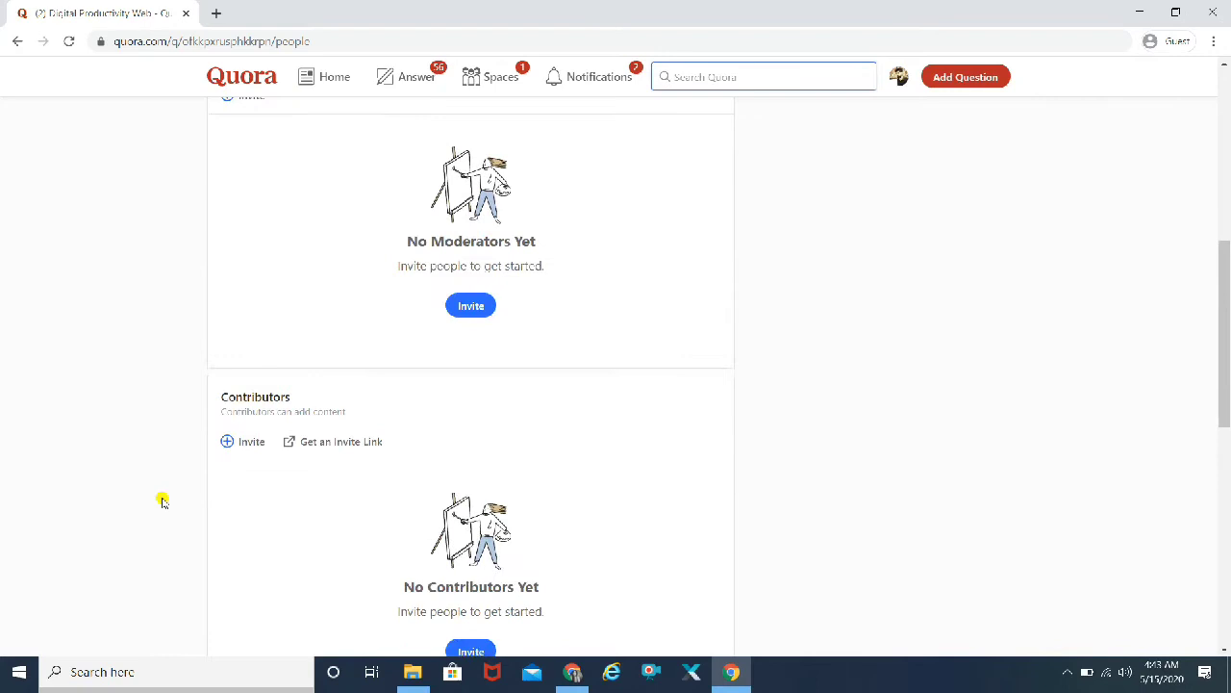
{"action": "scroll", "coordinate": [162, 501], "scroll_direction": "up", "scroll_amount": 1}
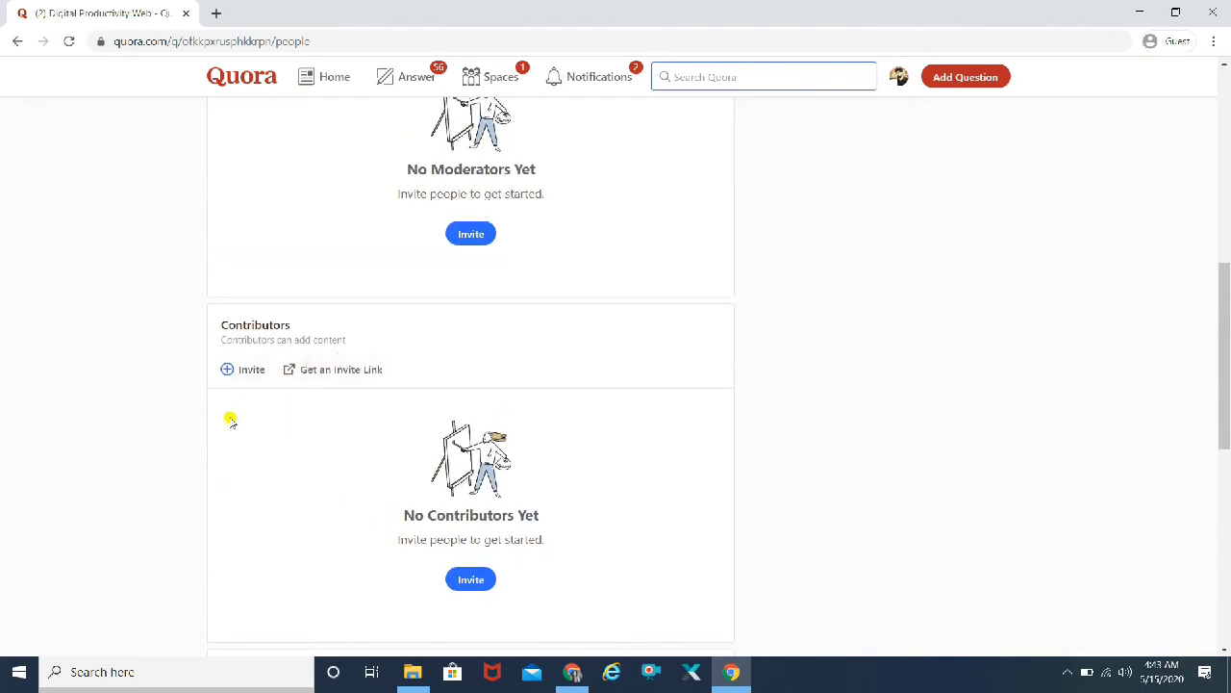
{"action": "scroll", "coordinate": [146, 398], "scroll_direction": "up", "scroll_amount": 2}
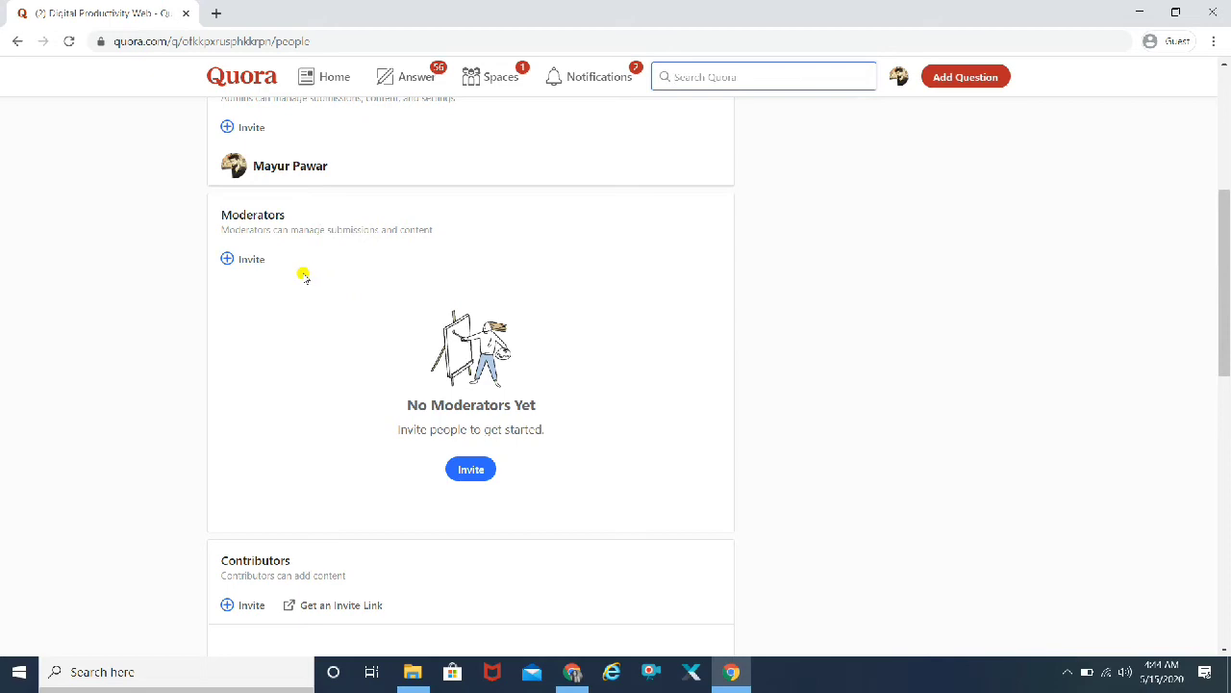
- View the Invite Admins dialog for the space and close it without inviting anyone
{"action": "left_click", "coordinate": [1062, 674]}
{"action": "left_click", "coordinate": [811, 508]}
{"action": "scroll", "coordinate": [811, 510], "scroll_direction": "up", "scroll_amount": 3}
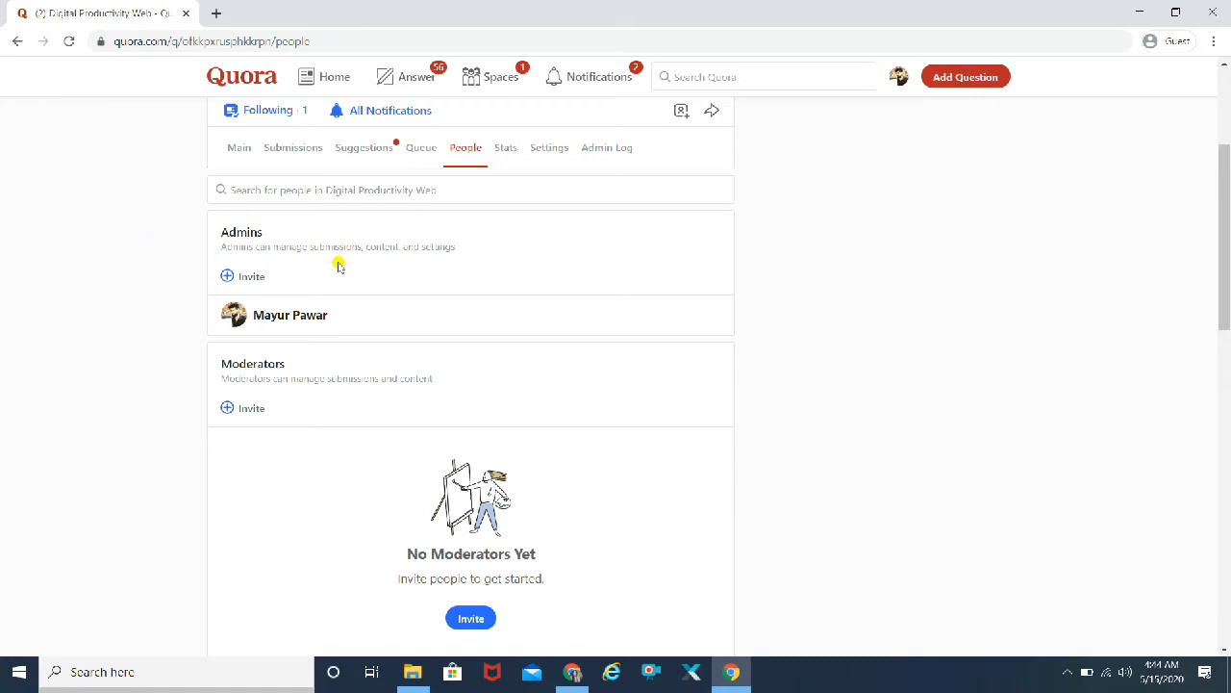
{"action": "left_click", "coordinate": [248, 278]}
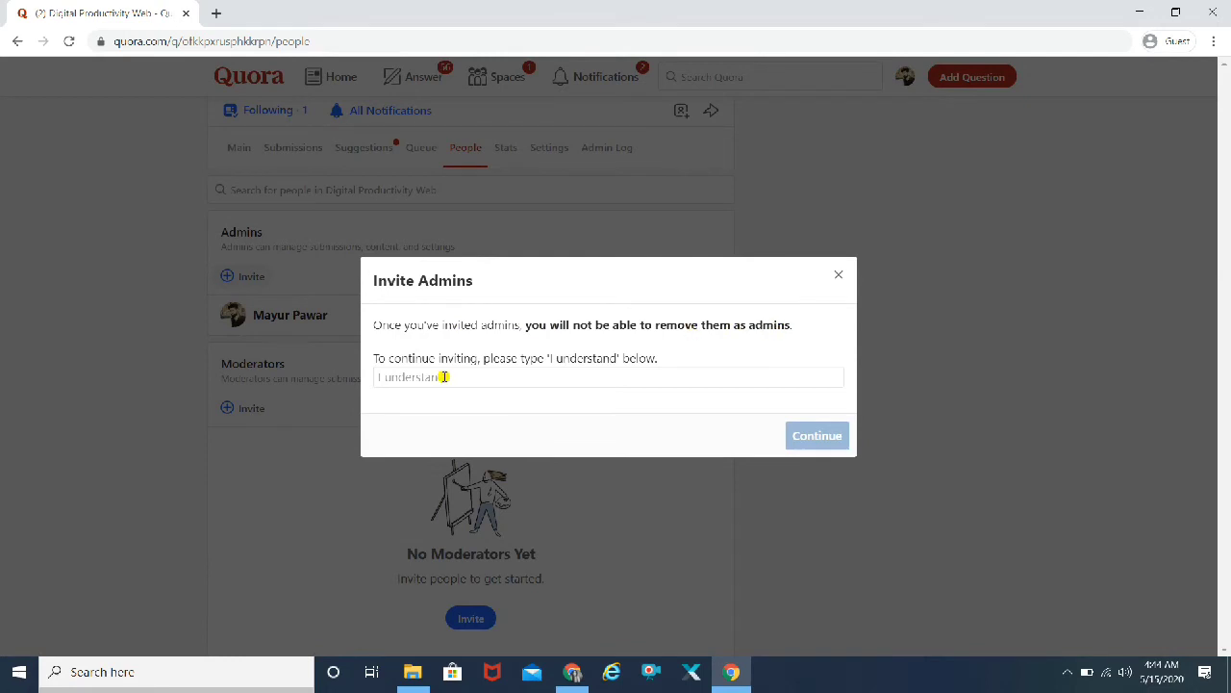
{"action": "left_click", "coordinate": [839, 275]}
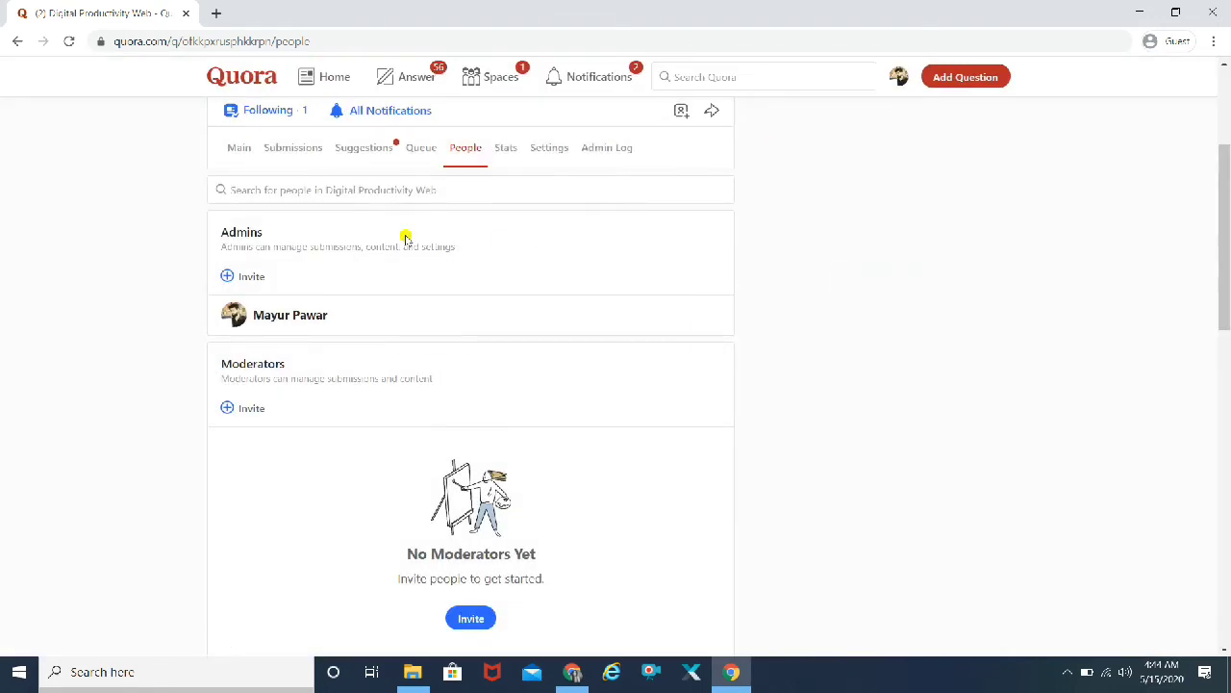
{"action": "scroll", "coordinate": [946, 345], "scroll_direction": "up", "scroll_amount": 3}
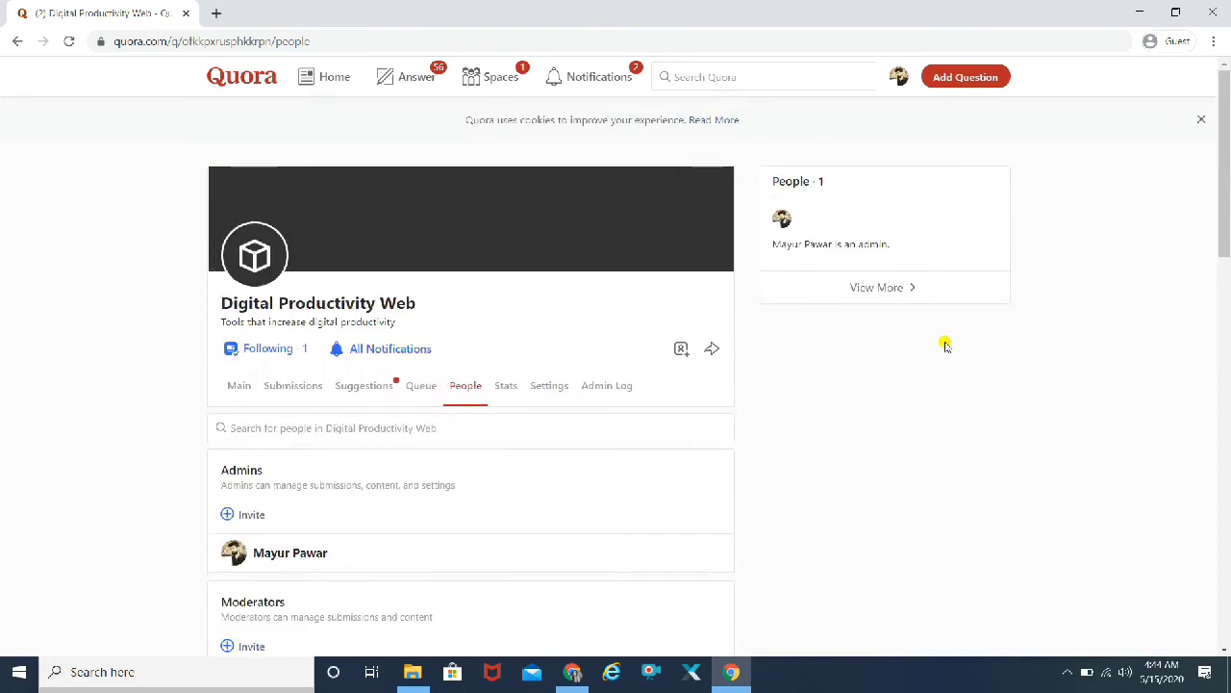
- Browse the list of followers who can be invited as moderators and close it without inviting anyone
{"action": "scroll", "coordinate": [910, 509], "scroll_direction": "down", "scroll_amount": 2}
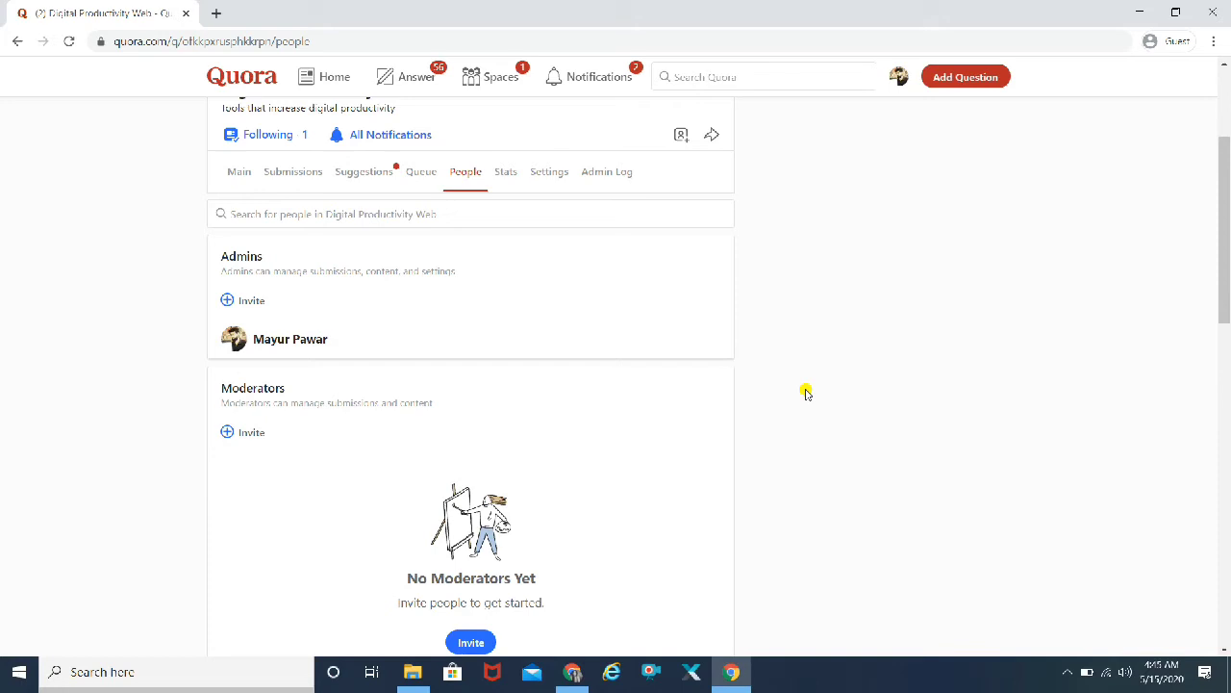
{"action": "scroll", "coordinate": [806, 393], "scroll_direction": "down", "scroll_amount": 1}
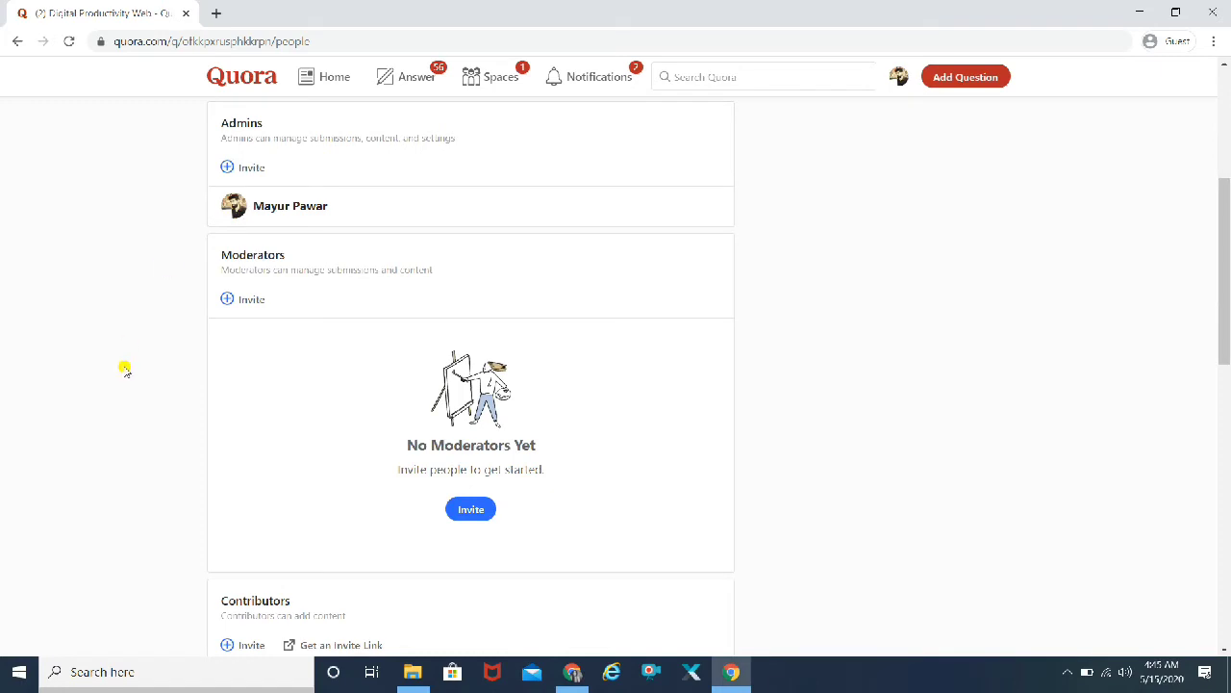
{"action": "left_click", "coordinate": [224, 300]}
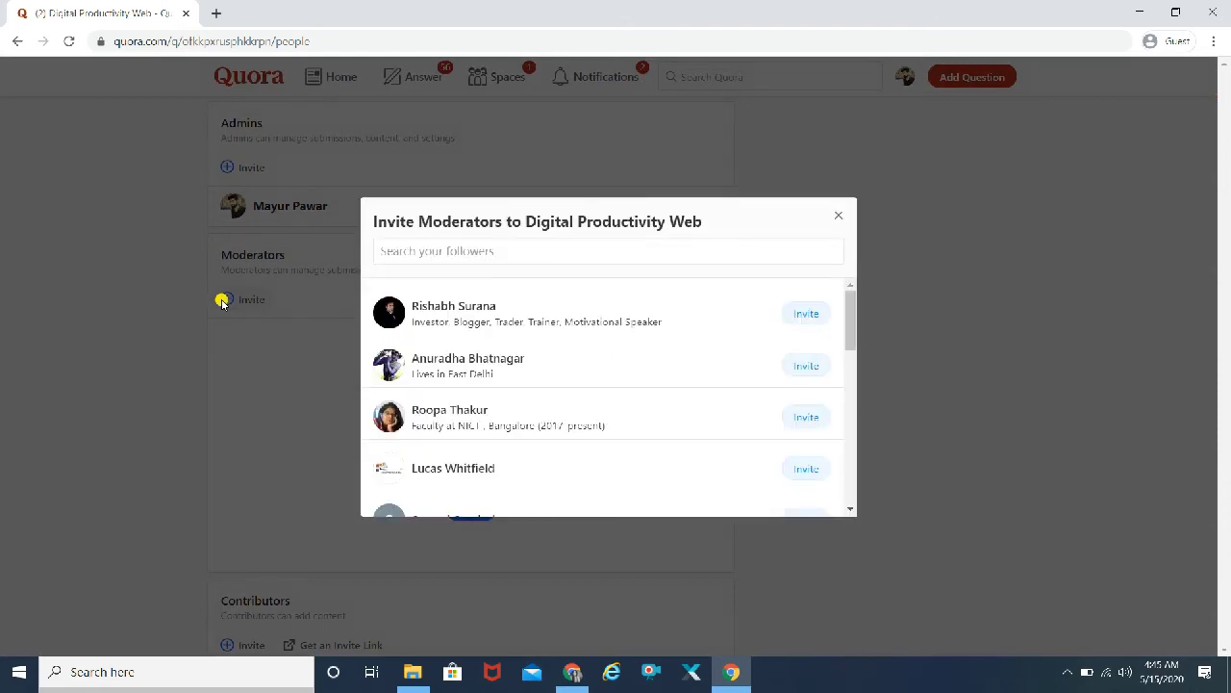
{"action": "left_click_drag", "start_coordinate": [855, 509], "coordinate": [855, 510]}
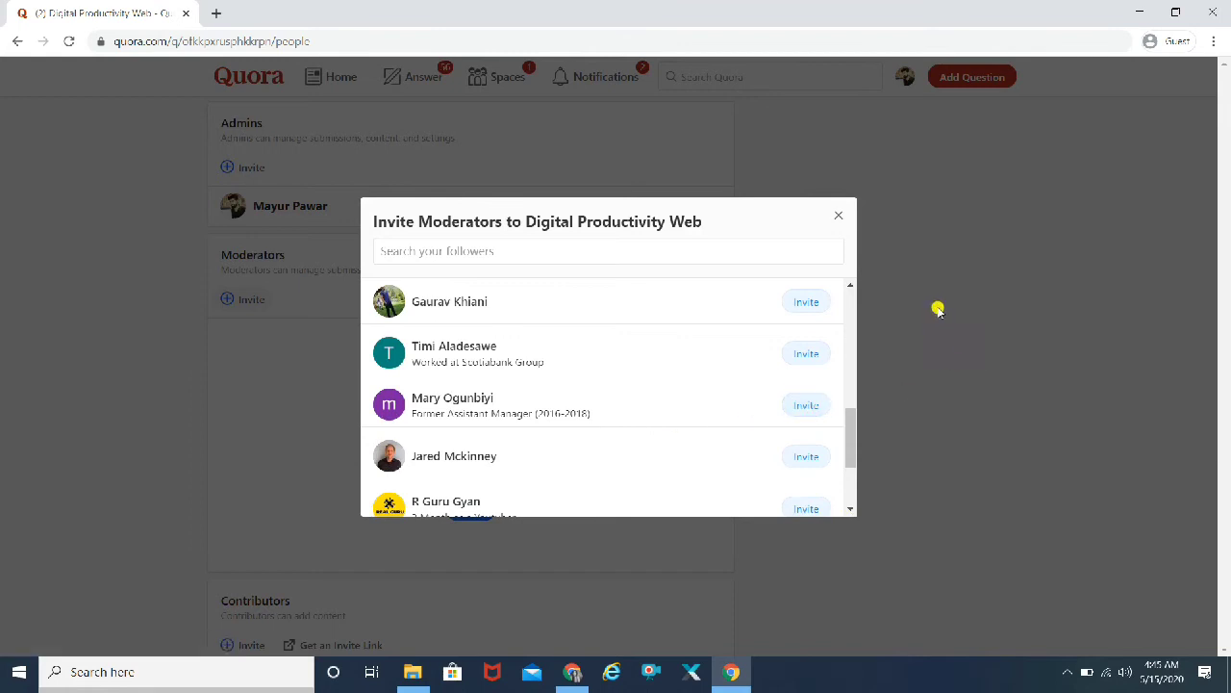
{"action": "left_click", "coordinate": [843, 220]}
- Check the contributor invitation options, including the shareable invite link, and close the dialog without inviting anyone
{"action": "scroll", "coordinate": [844, 220], "scroll_direction": "down", "scroll_amount": 4}
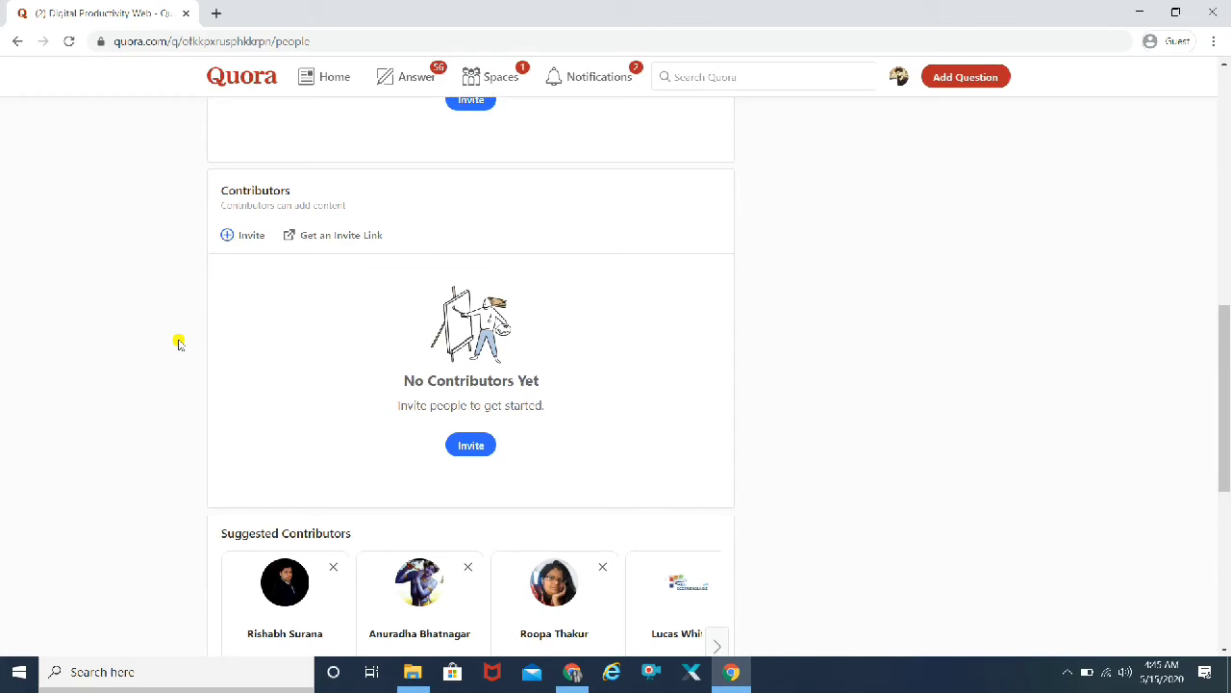
{"action": "left_click", "coordinate": [245, 241]}
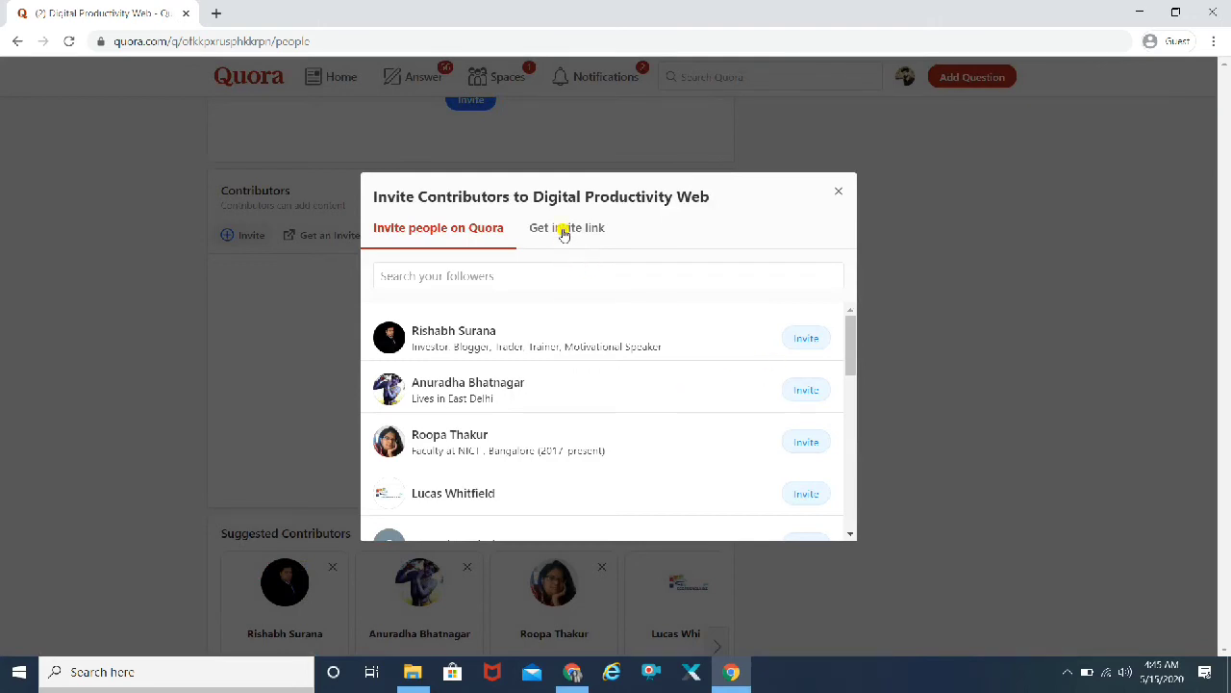
{"action": "left_click", "coordinate": [564, 231]}
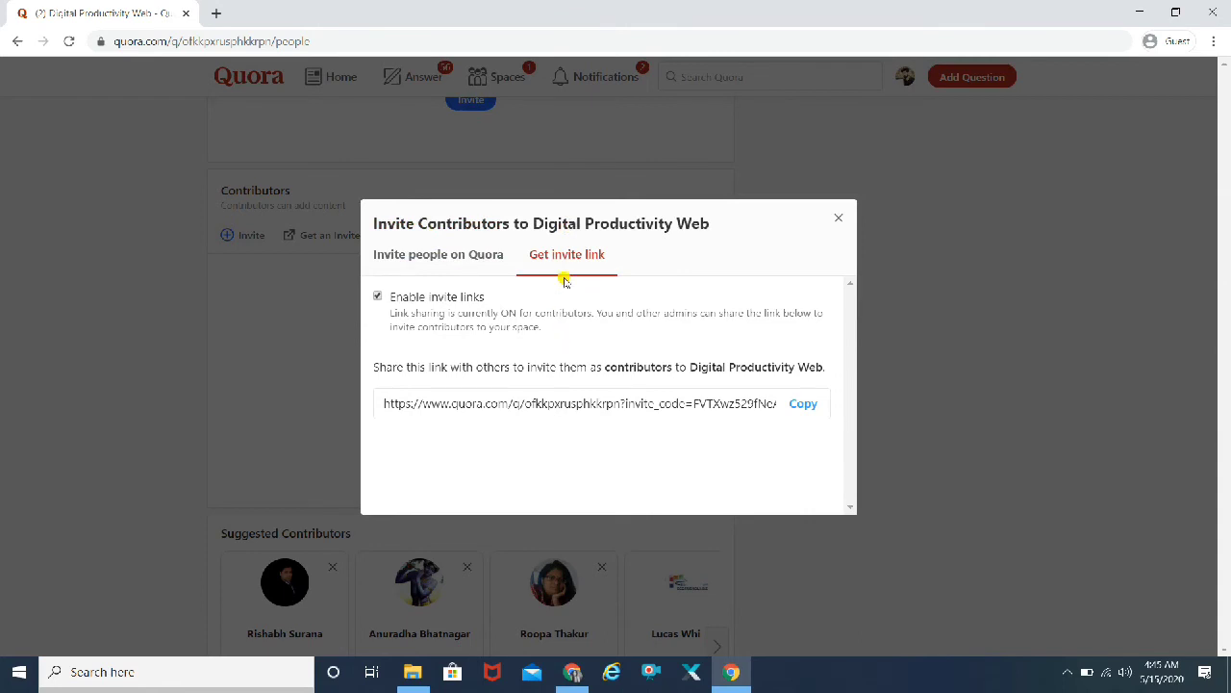
{"action": "left_click", "coordinate": [837, 221]}
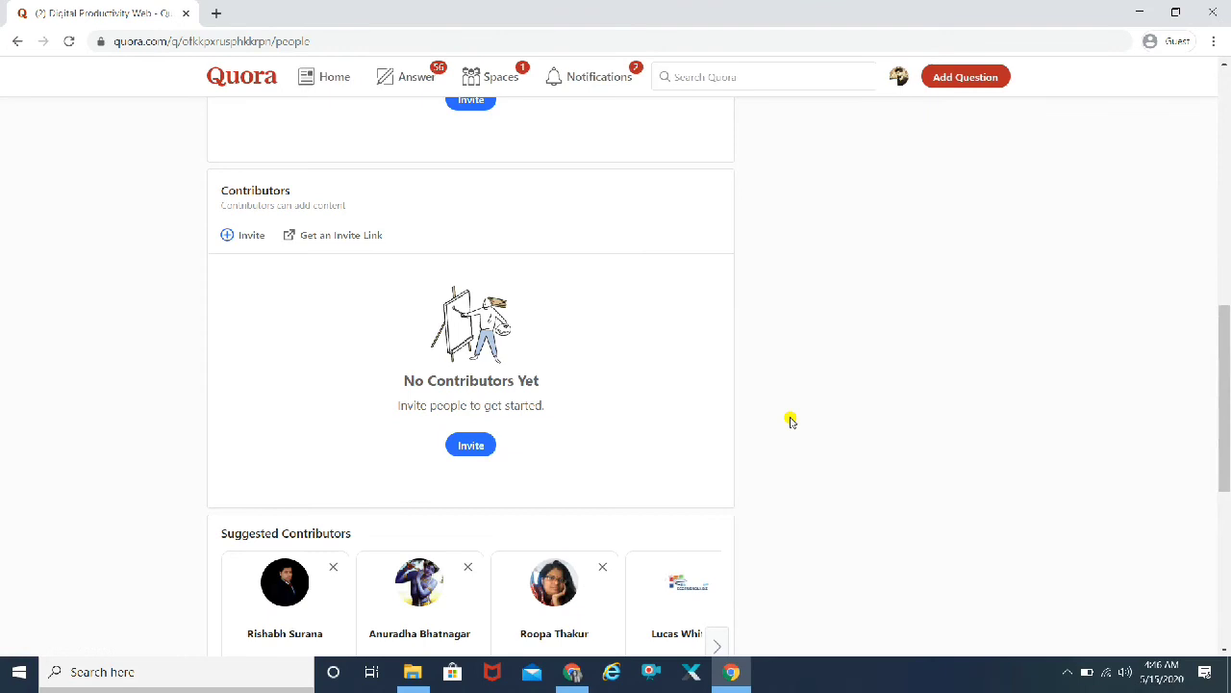
- Open the space's Submissions page to check for pending content
{"action": "scroll", "coordinate": [791, 421], "scroll_direction": "up", "scroll_amount": 7}
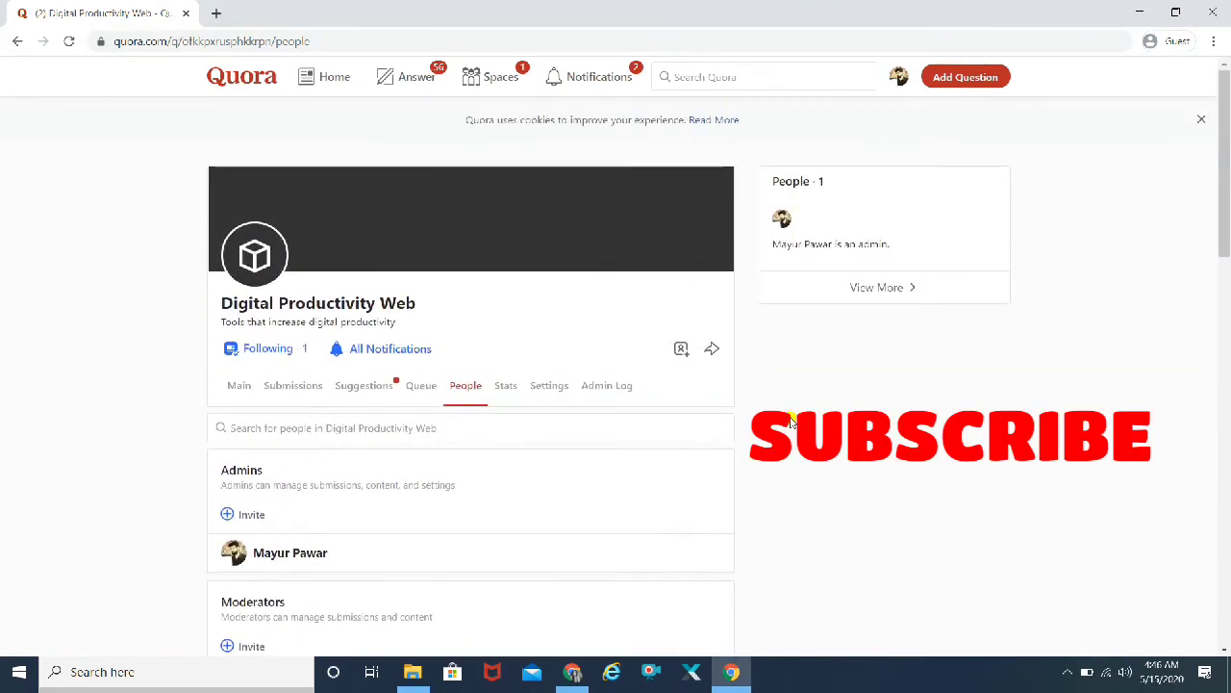
{"action": "scroll", "coordinate": [790, 420], "scroll_direction": "down", "scroll_amount": 1}
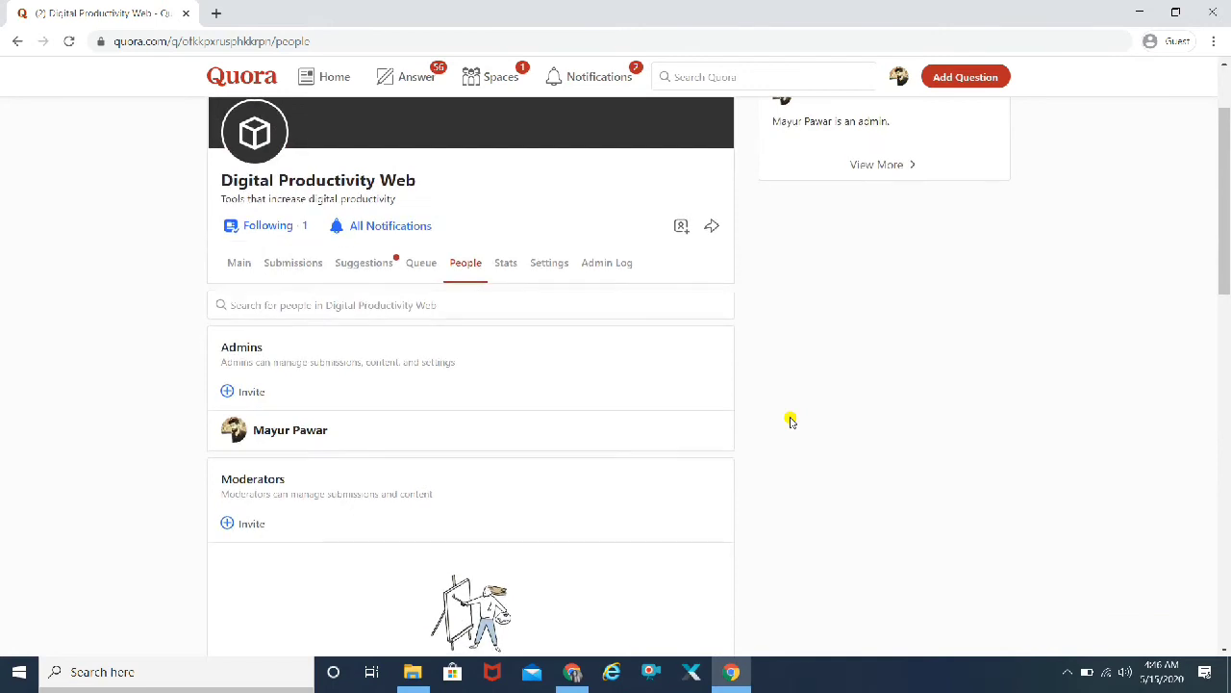
{"action": "scroll", "coordinate": [789, 421], "scroll_direction": "down", "scroll_amount": 1}
{"action": "scroll", "coordinate": [789, 420], "scroll_direction": "up", "scroll_amount": 2}
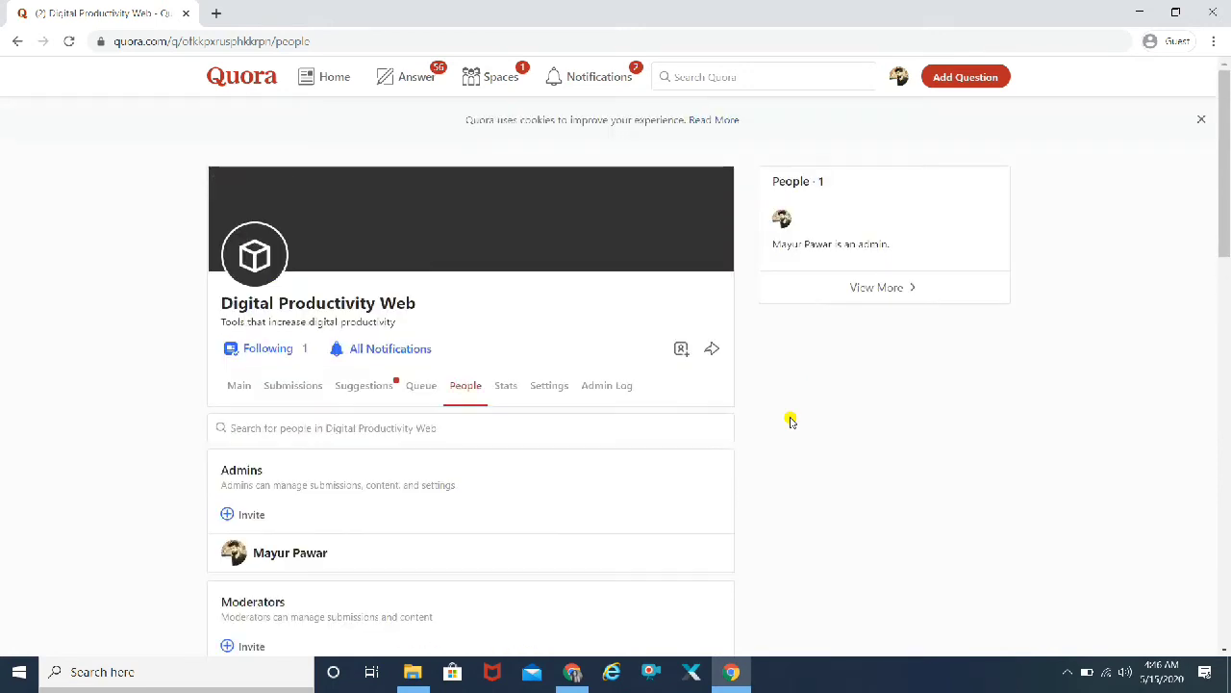
{"action": "left_click", "coordinate": [297, 386]}
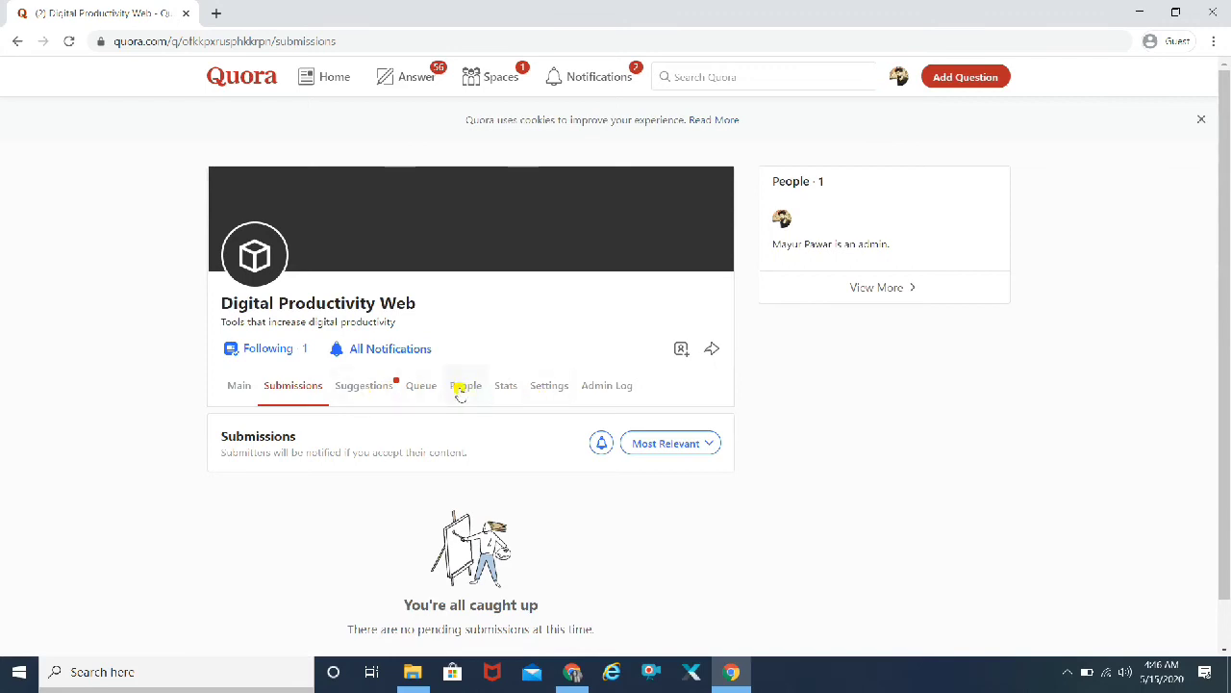
- Open the space's settings page and open its Details description for editing
{"action": "left_click", "coordinate": [550, 390]}
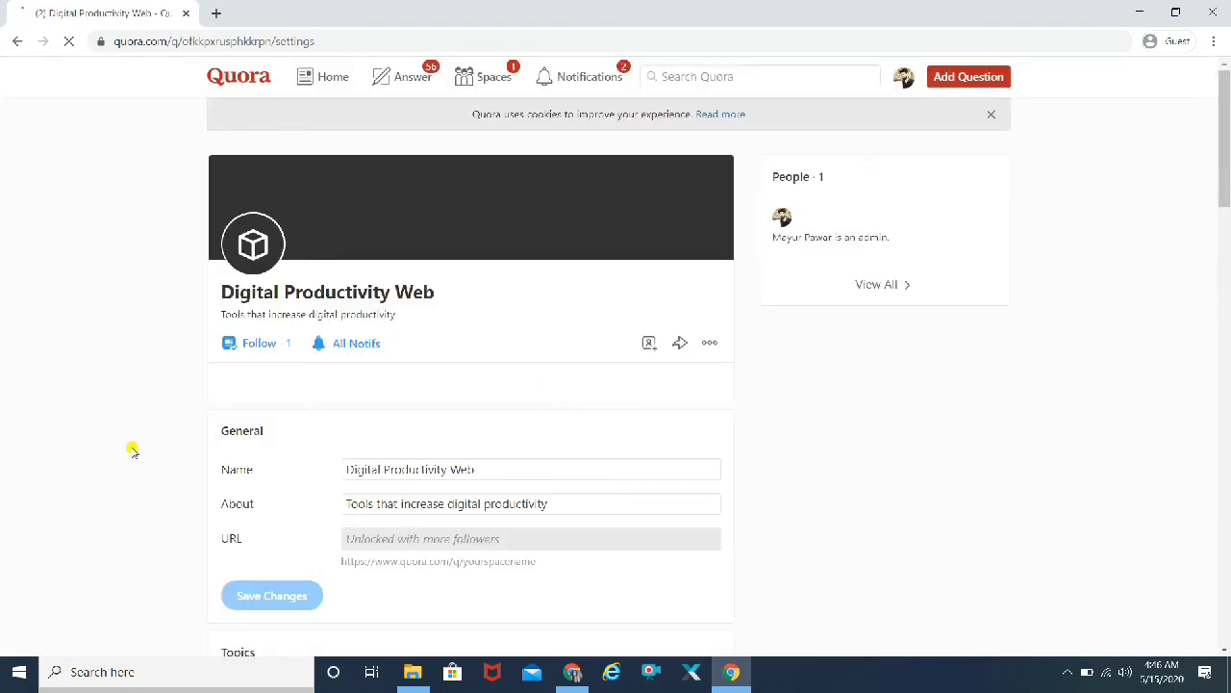
{"action": "scroll", "coordinate": [133, 451], "scroll_direction": "down", "scroll_amount": 2}
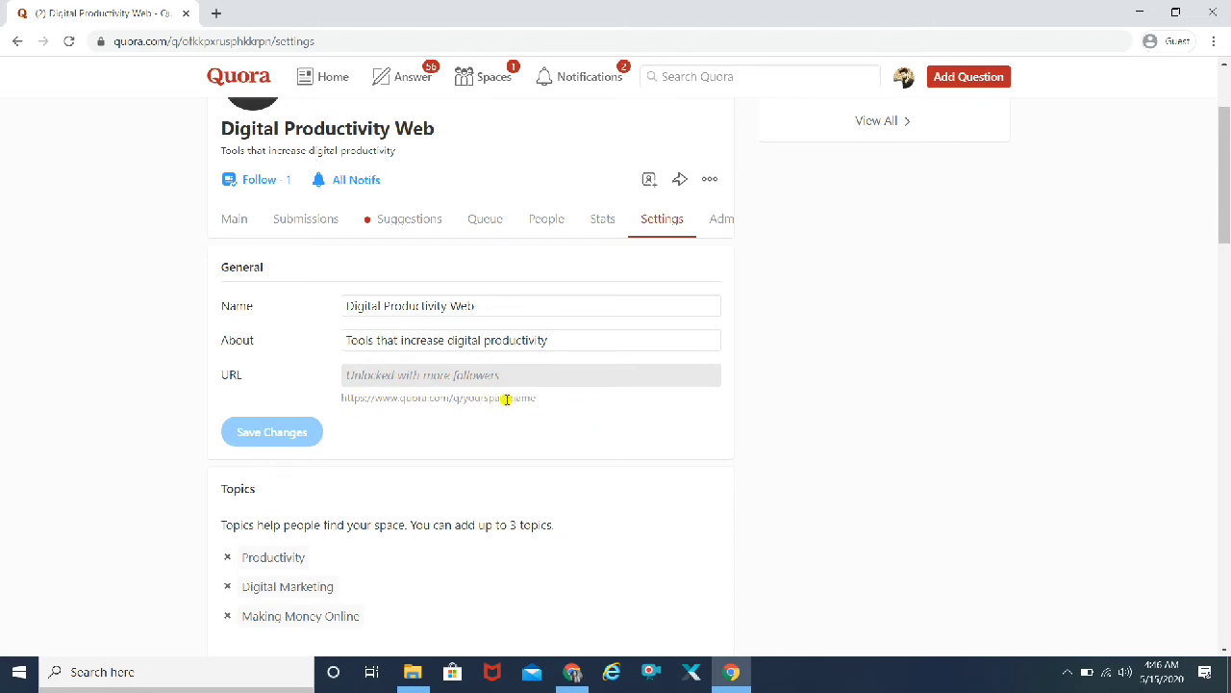
{"action": "scroll", "coordinate": [165, 403], "scroll_direction": "down", "scroll_amount": 2}
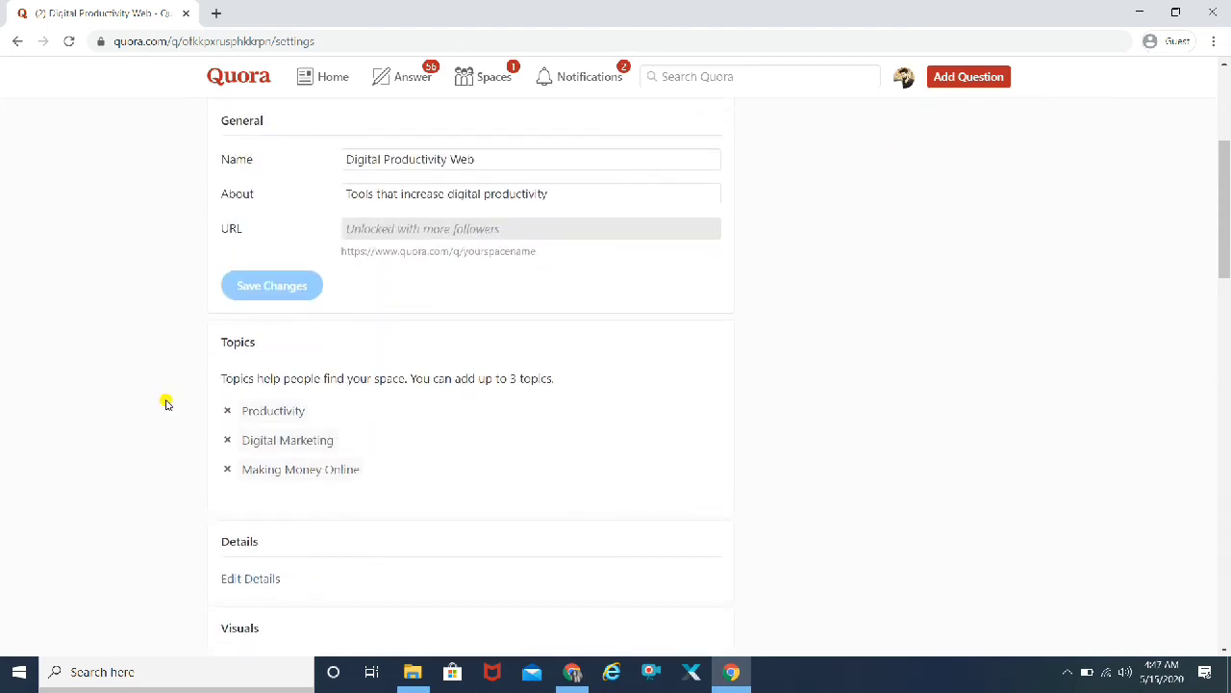
{"action": "scroll", "coordinate": [166, 402], "scroll_direction": "down", "scroll_amount": 1}
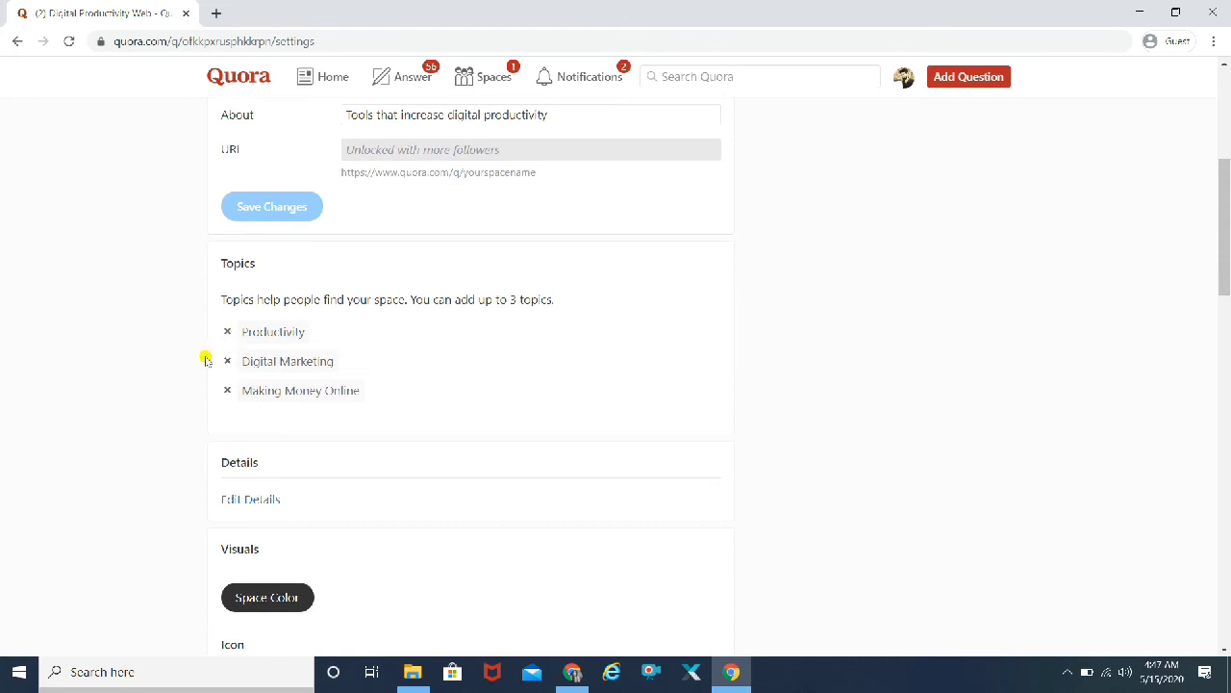
{"action": "scroll", "coordinate": [151, 408], "scroll_direction": "down", "scroll_amount": 2}
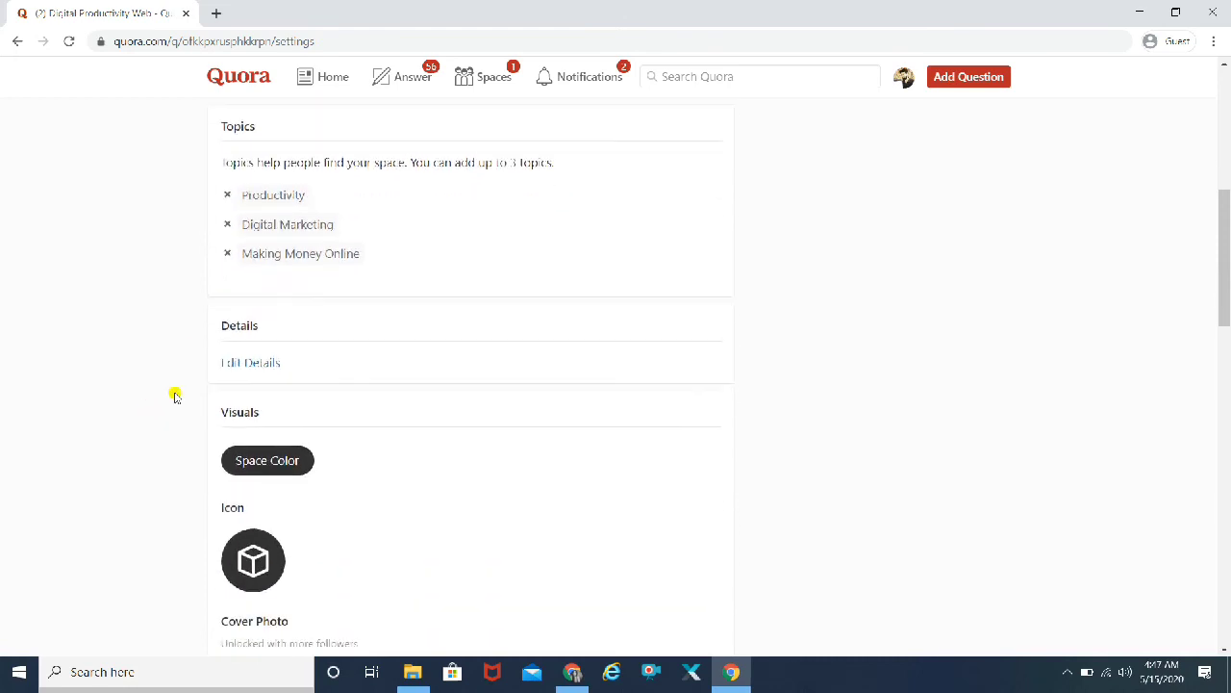
{"action": "left_click", "coordinate": [254, 366]}
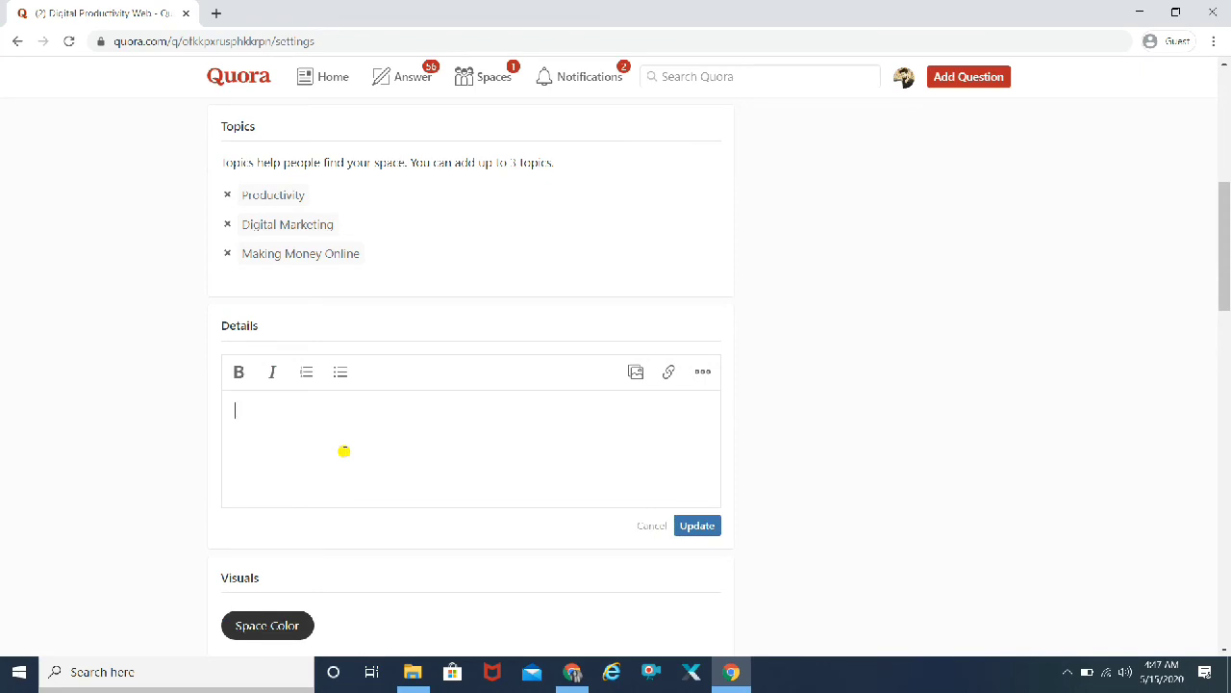
{"action": "left_click", "coordinate": [340, 460]}
- Examine the Visuals settings for the space's color, icon and cover photo
{"action": "scroll", "coordinate": [124, 452], "scroll_direction": "down", "scroll_amount": 4}
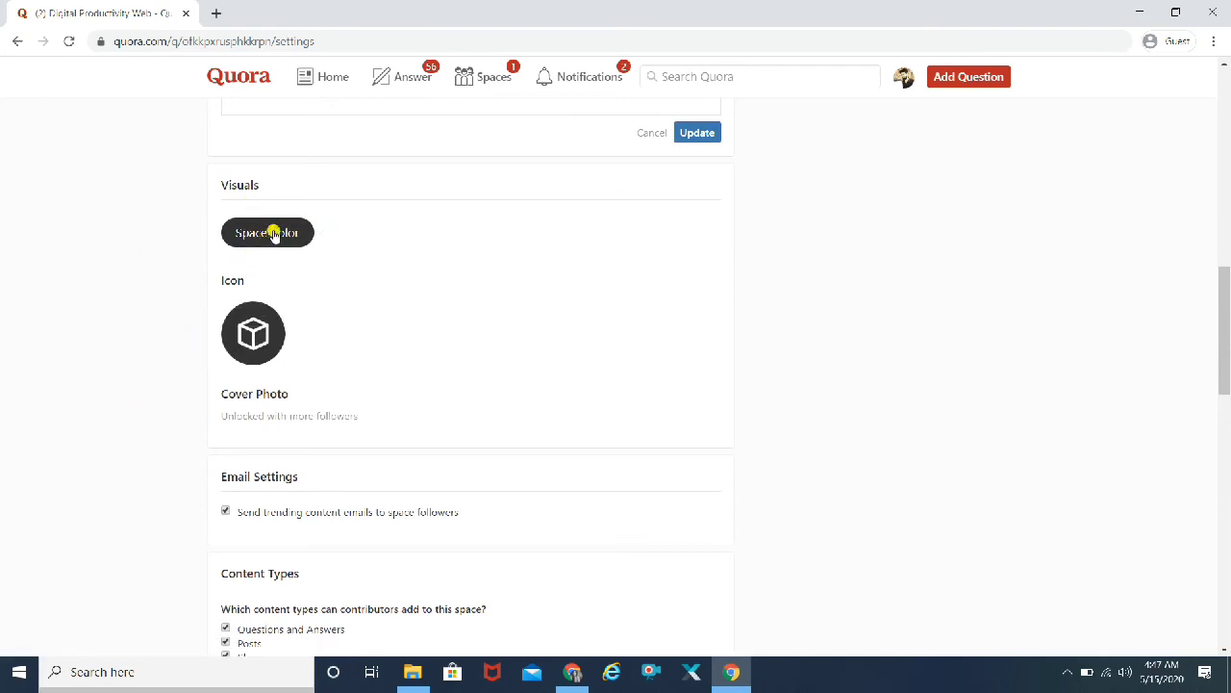
{"action": "scroll", "coordinate": [148, 237], "scroll_direction": "up", "scroll_amount": 10}
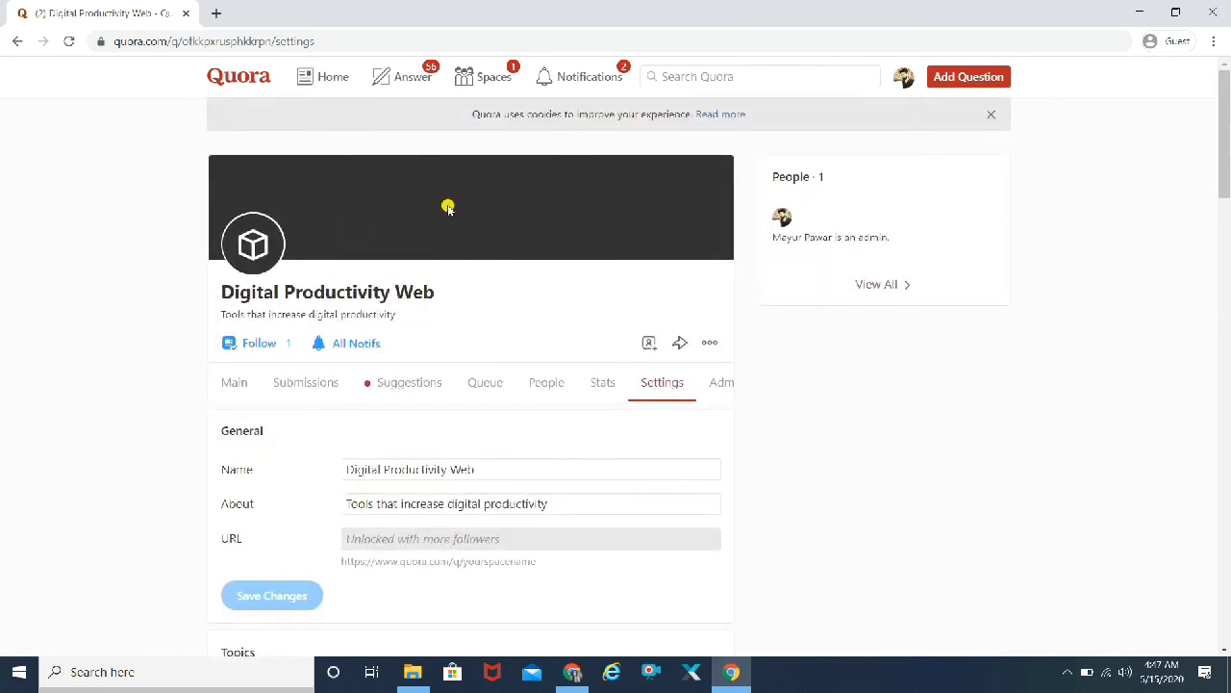
{"action": "scroll", "coordinate": [69, 310], "scroll_direction": "down", "scroll_amount": 1}
{"action": "scroll", "coordinate": [69, 310], "scroll_direction": "down", "scroll_amount": 1}
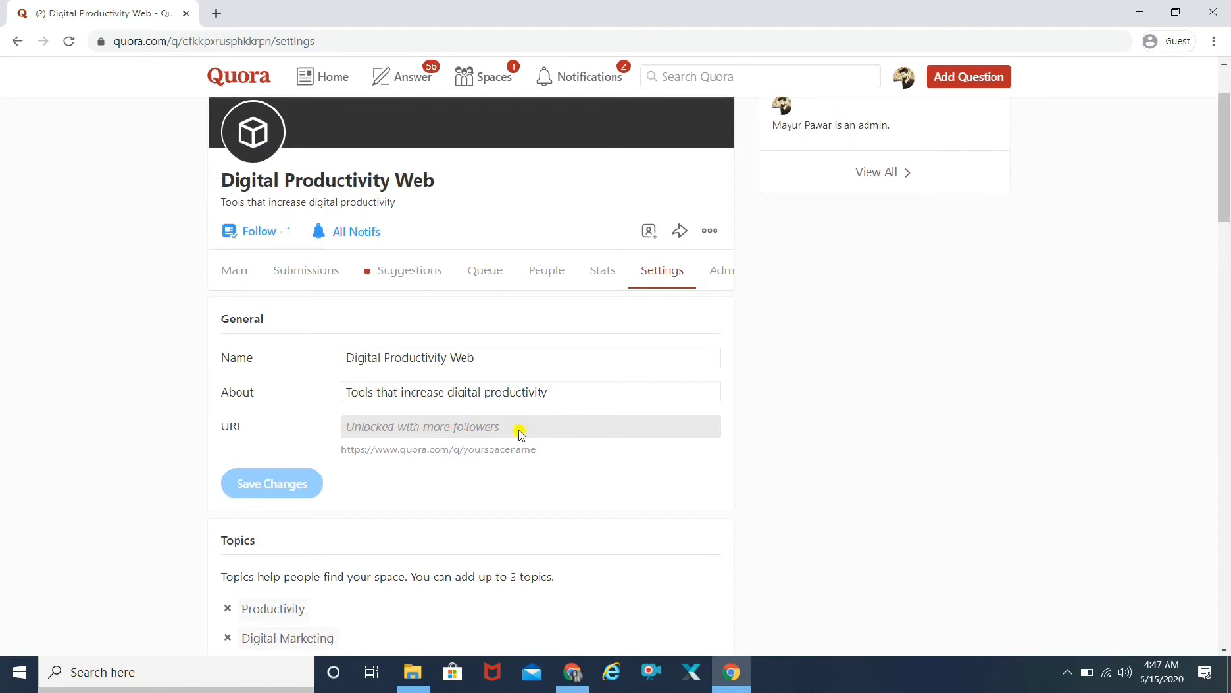
{"action": "scroll", "coordinate": [106, 458], "scroll_direction": "down", "scroll_amount": 4}
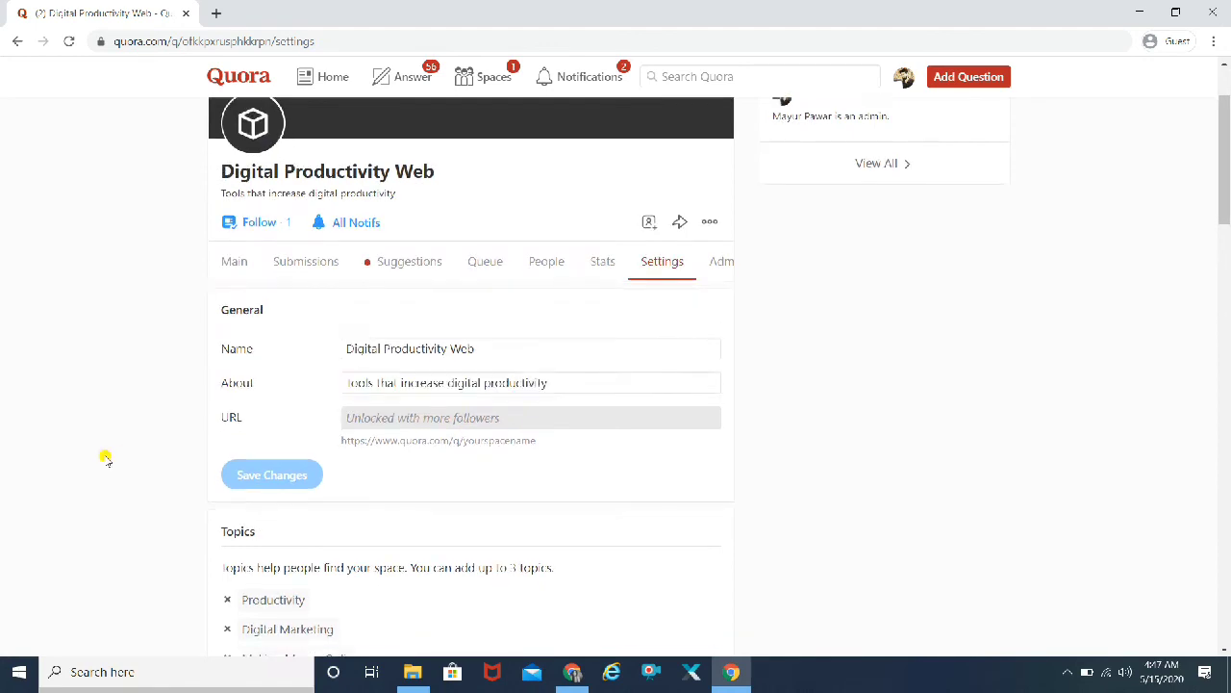
{"action": "scroll", "coordinate": [105, 458], "scroll_direction": "down", "scroll_amount": 2}
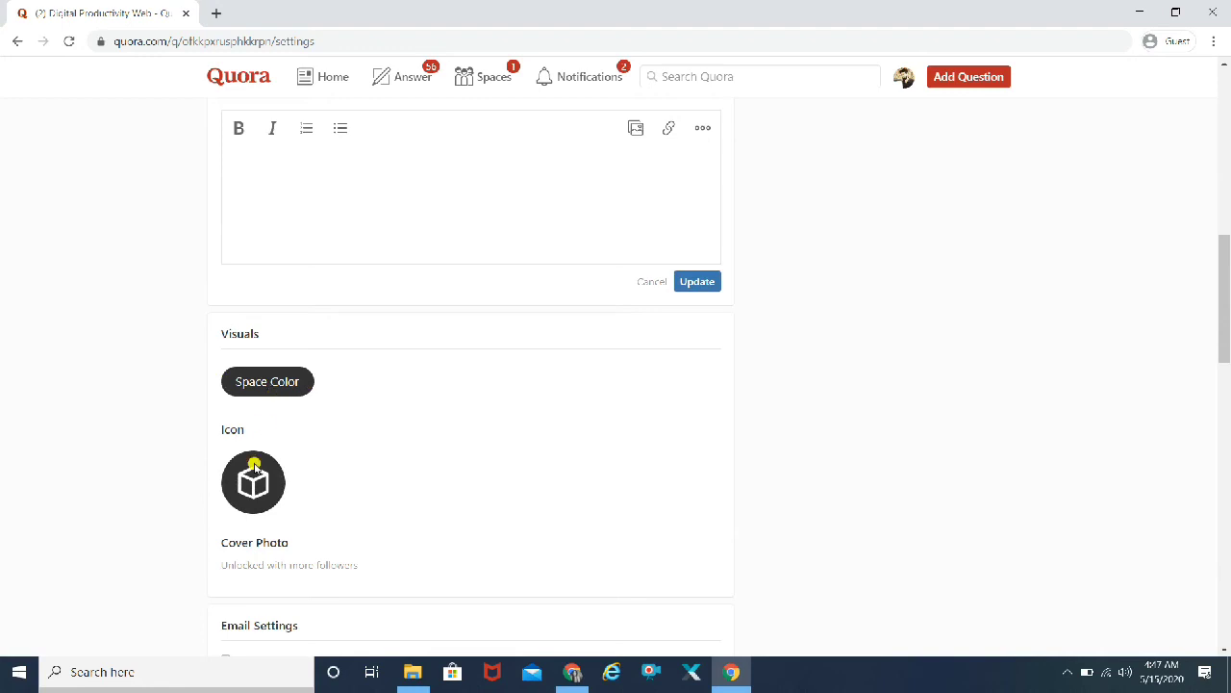
{"action": "left_click", "coordinate": [249, 489]}
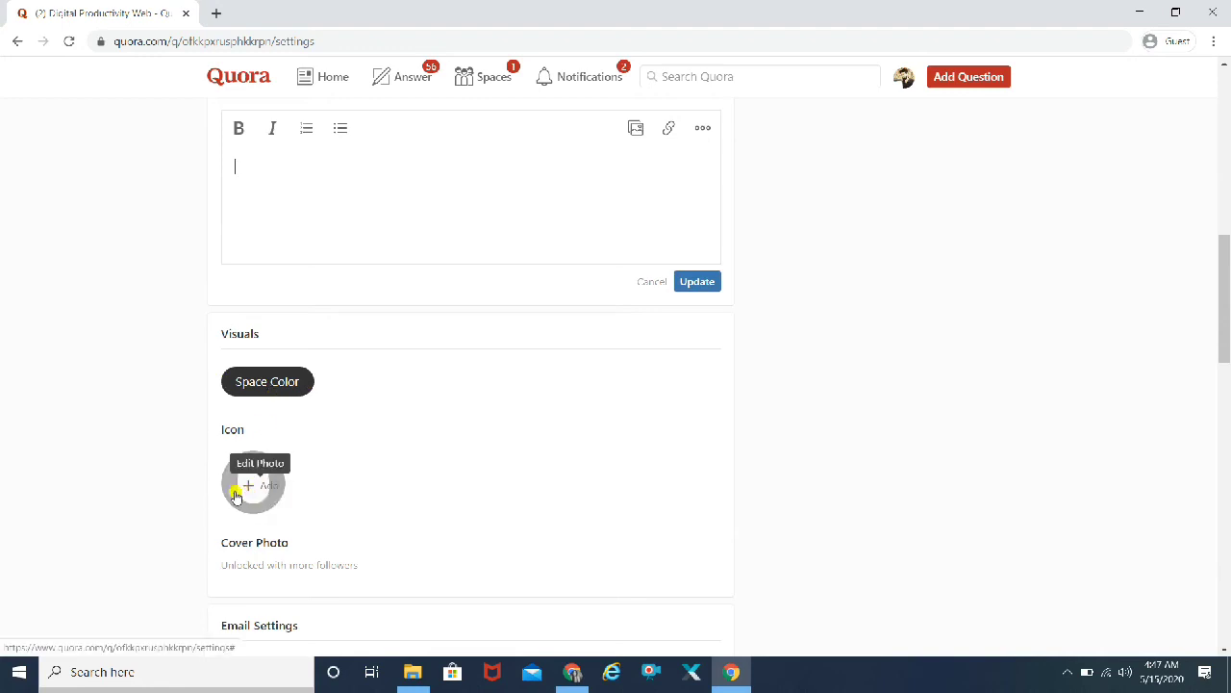
{"action": "scroll", "coordinate": [144, 493], "scroll_direction": "down", "scroll_amount": 1}
{"action": "scroll", "coordinate": [145, 494], "scroll_direction": "down", "scroll_amount": 1}
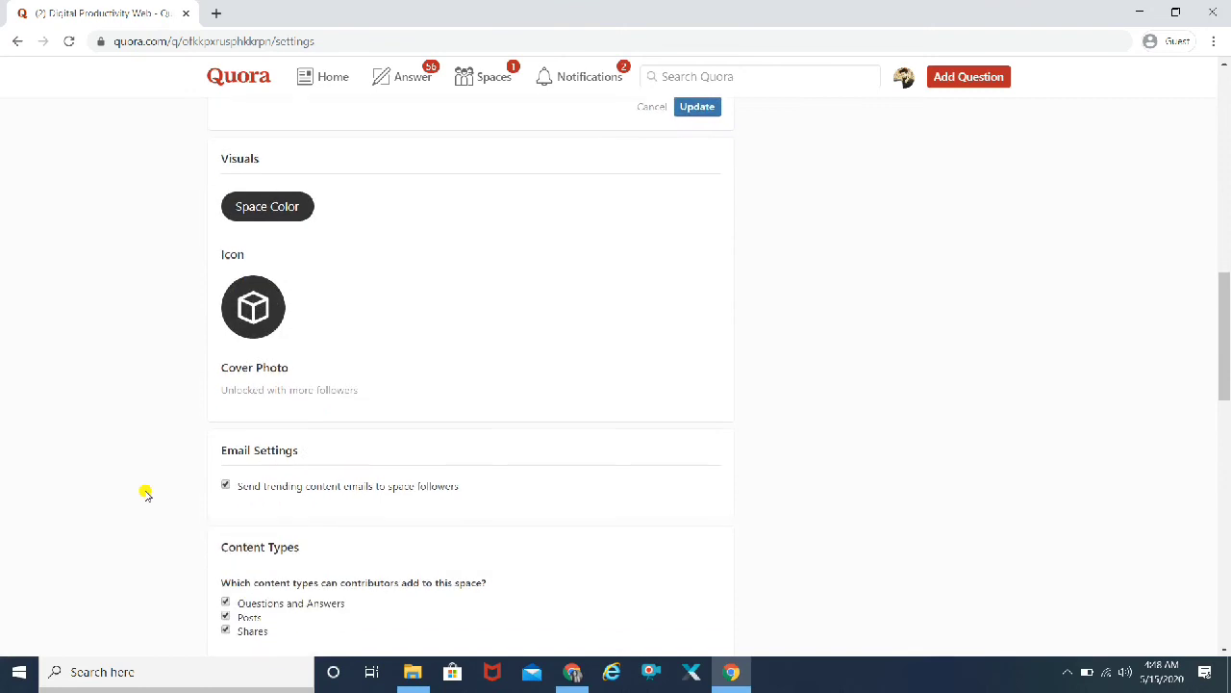
- Review the space's settings for emails, content types, comments, submissions and suggestions
{"action": "scroll", "coordinate": [145, 494], "scroll_direction": "down", "scroll_amount": 2}
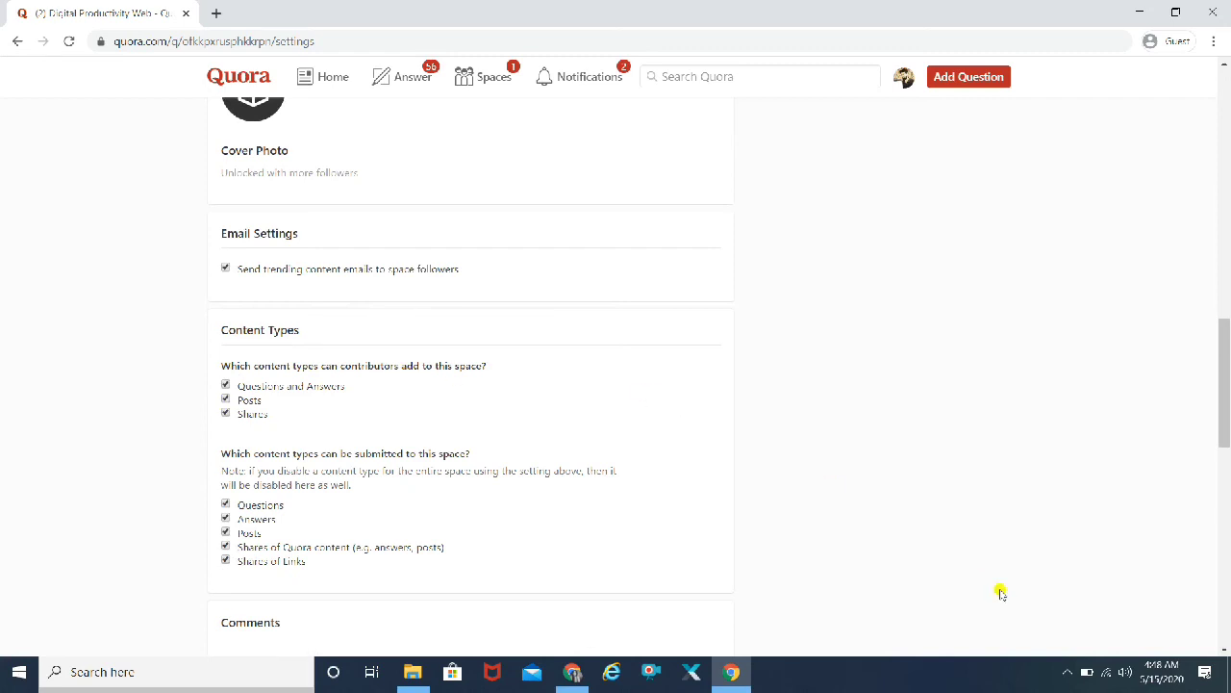
{"action": "left_click", "coordinate": [1066, 672]}
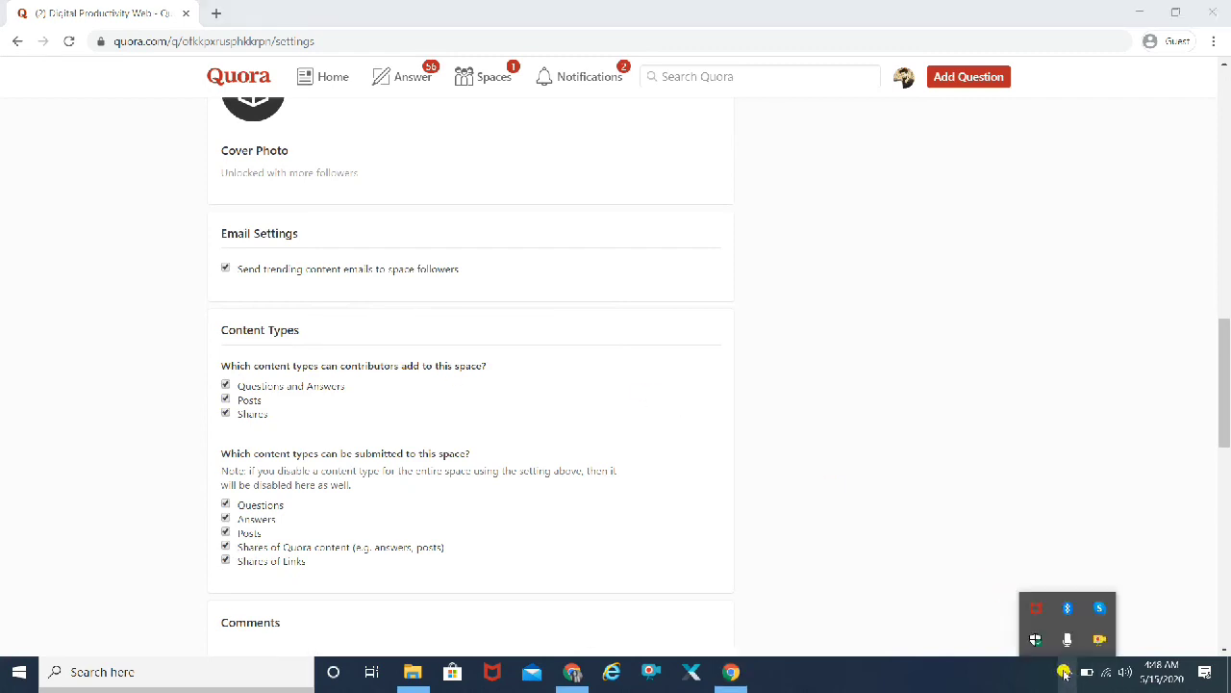
{"action": "left_click", "coordinate": [772, 465]}
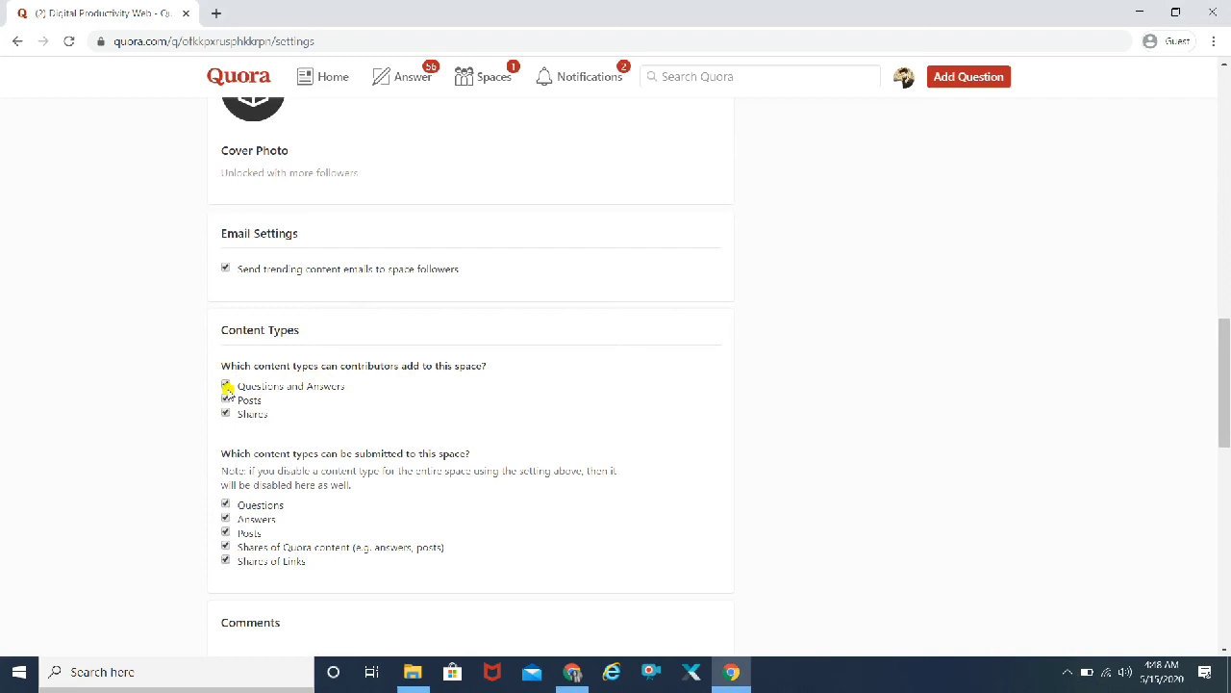
{"action": "scroll", "coordinate": [162, 393], "scroll_direction": "down", "scroll_amount": 1}
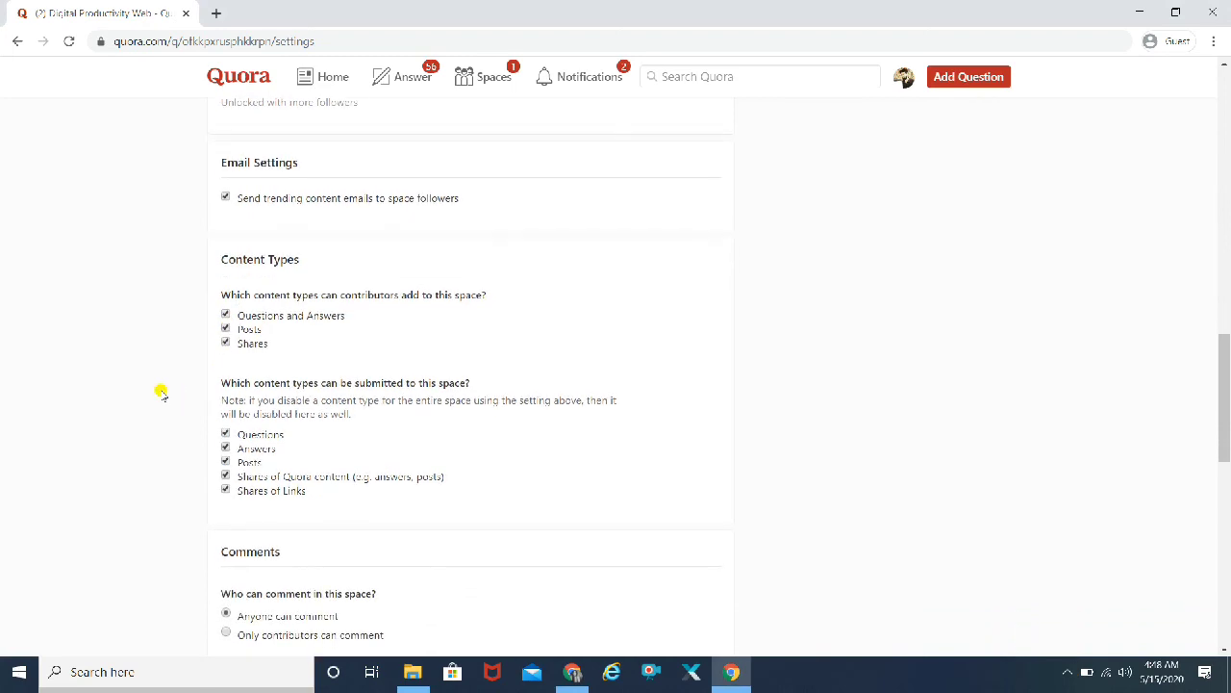
{"action": "scroll", "coordinate": [161, 392], "scroll_direction": "down", "scroll_amount": 1}
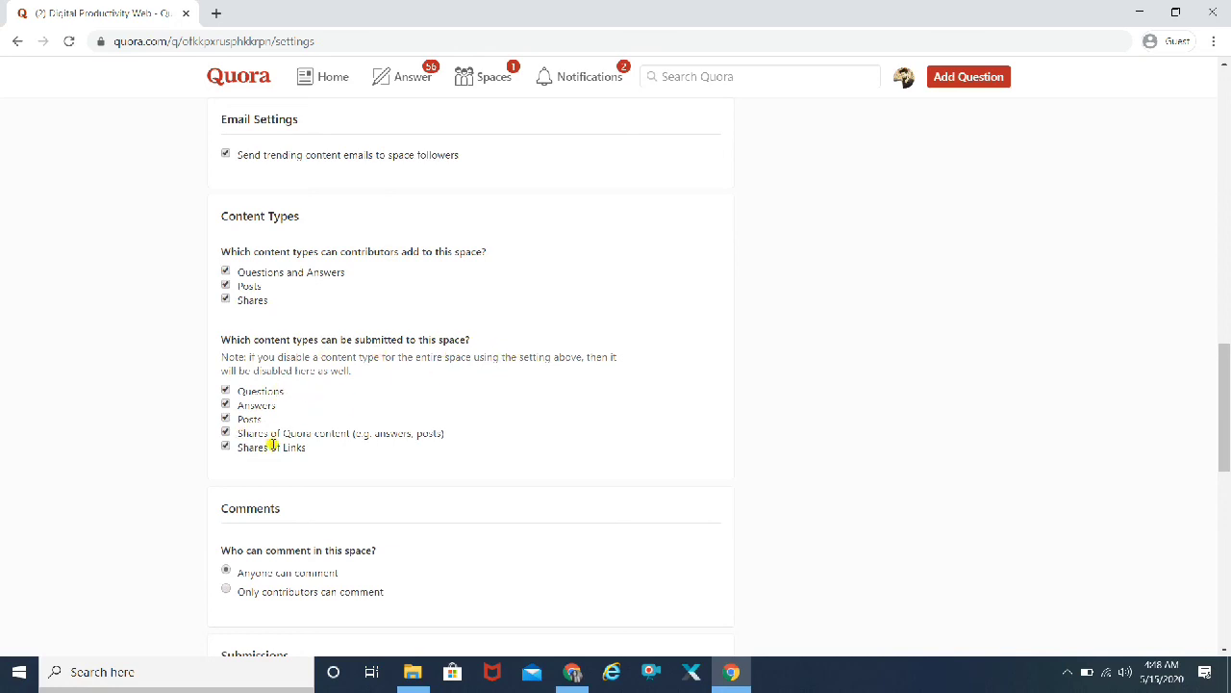
{"action": "scroll", "coordinate": [183, 444], "scroll_direction": "down", "scroll_amount": 2}
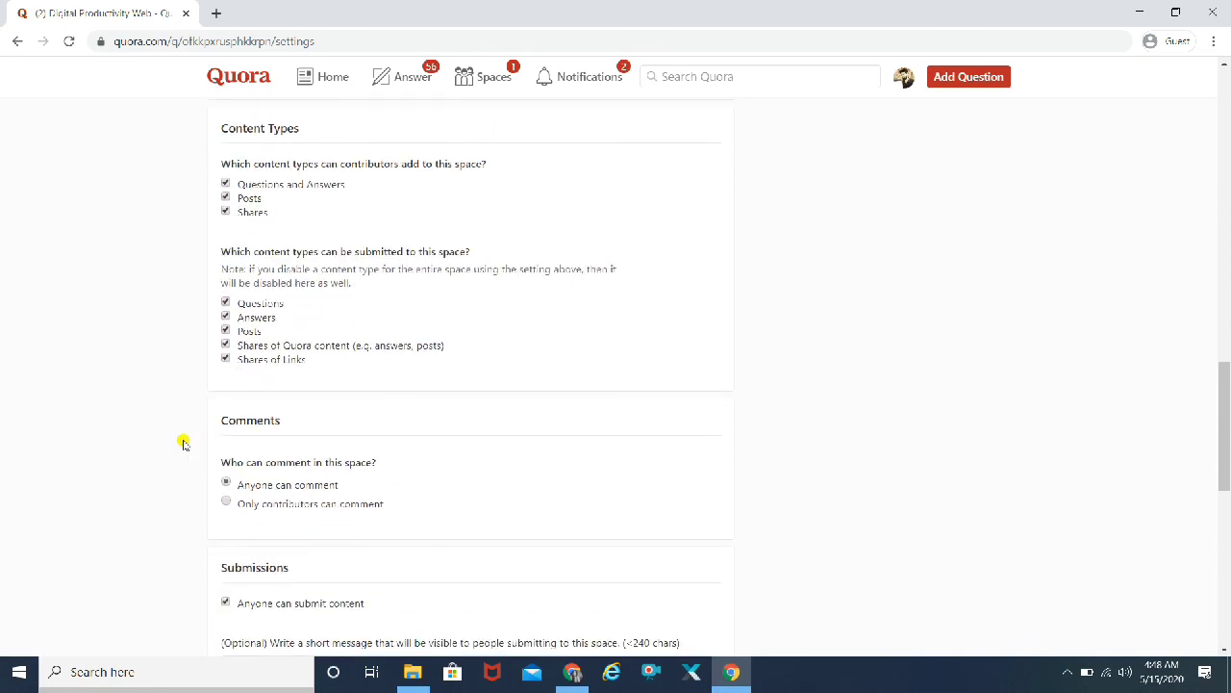
{"action": "scroll", "coordinate": [184, 444], "scroll_direction": "down", "scroll_amount": 1}
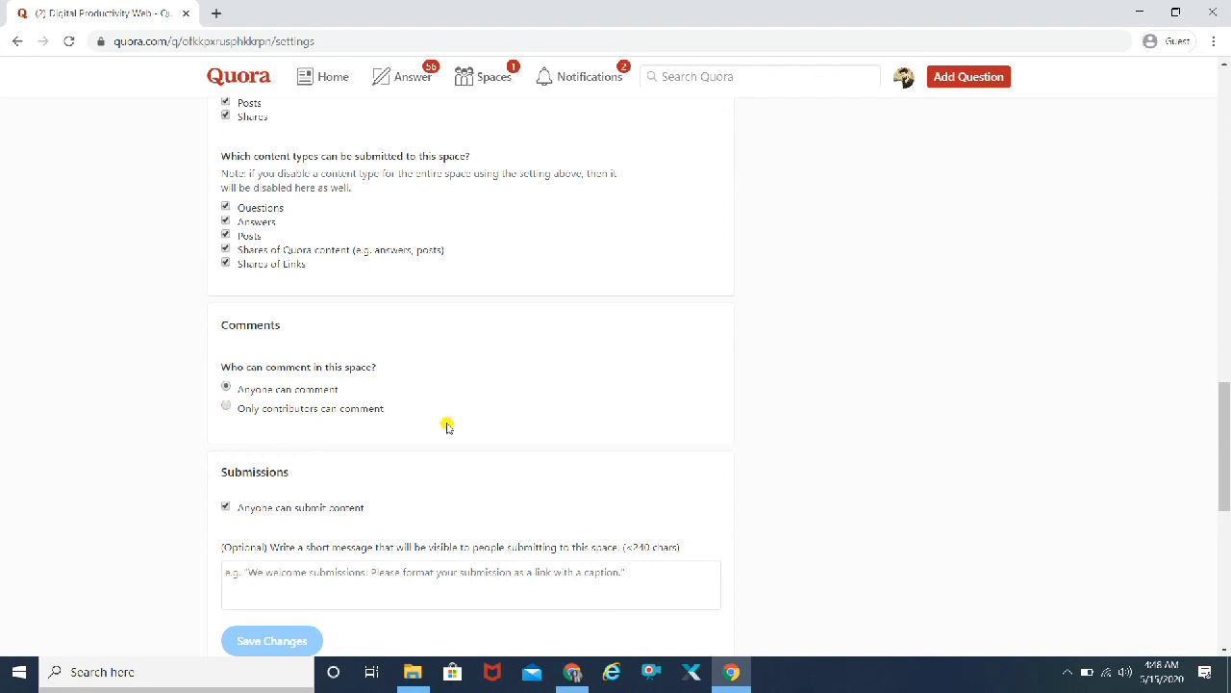
{"action": "scroll", "coordinate": [84, 491], "scroll_direction": "down", "scroll_amount": 2}
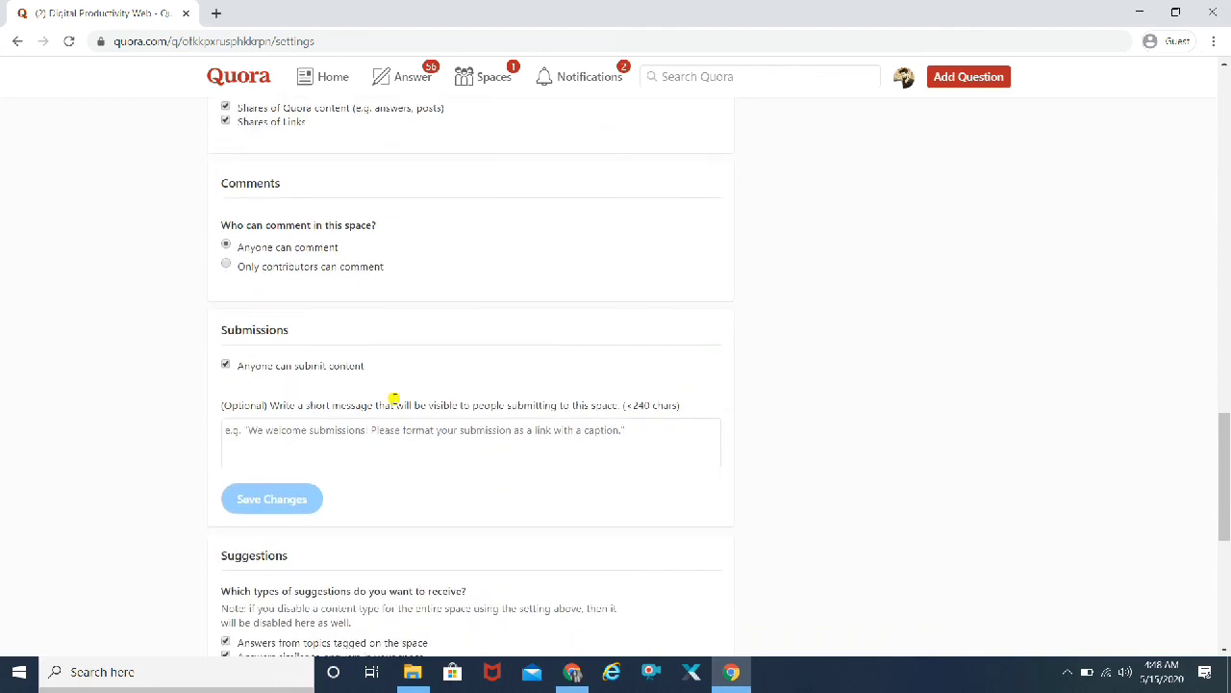
{"action": "scroll", "coordinate": [742, 427], "scroll_direction": "down", "scroll_amount": 1}
{"action": "scroll", "coordinate": [742, 427], "scroll_direction": "down", "scroll_amount": 4}
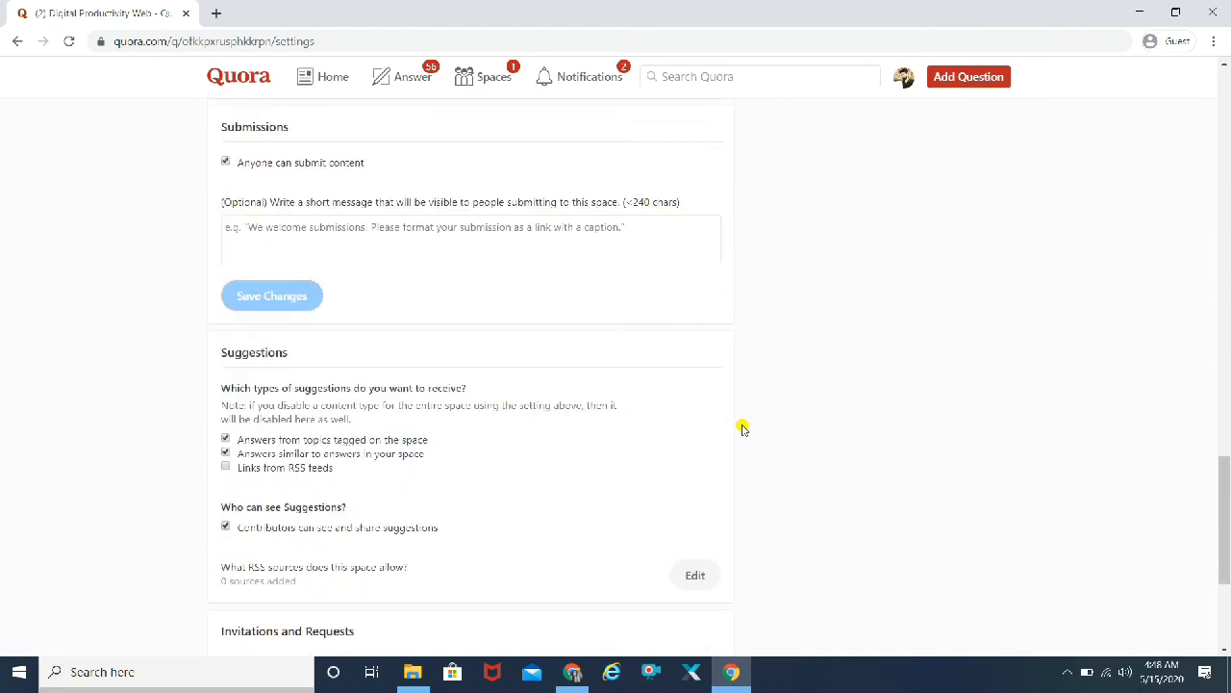
- Look over the General, Topics, Details and Visuals sections of the space's settings again
{"action": "scroll", "coordinate": [742, 428], "scroll_direction": "up", "scroll_amount": 5}
{"action": "scroll", "coordinate": [742, 427], "scroll_direction": "up", "scroll_amount": 12}
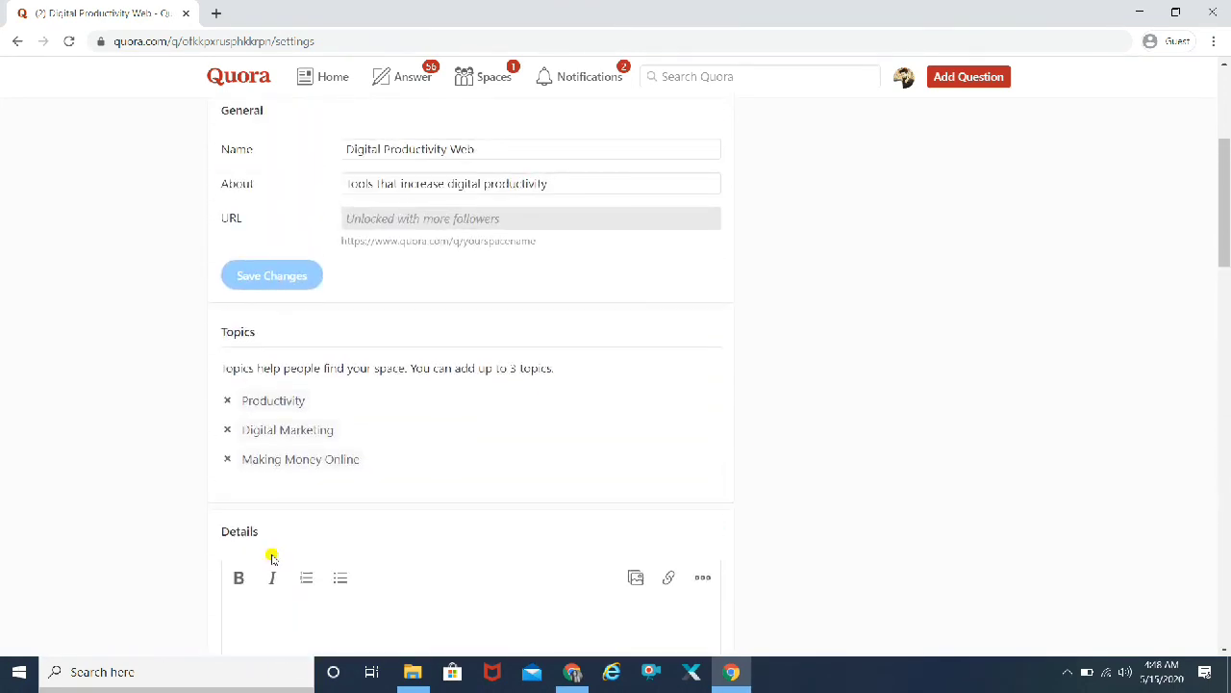
{"action": "scroll", "coordinate": [273, 558], "scroll_direction": "down", "scroll_amount": 2}
{"action": "scroll", "coordinate": [272, 556], "scroll_direction": "up", "scroll_amount": 3}
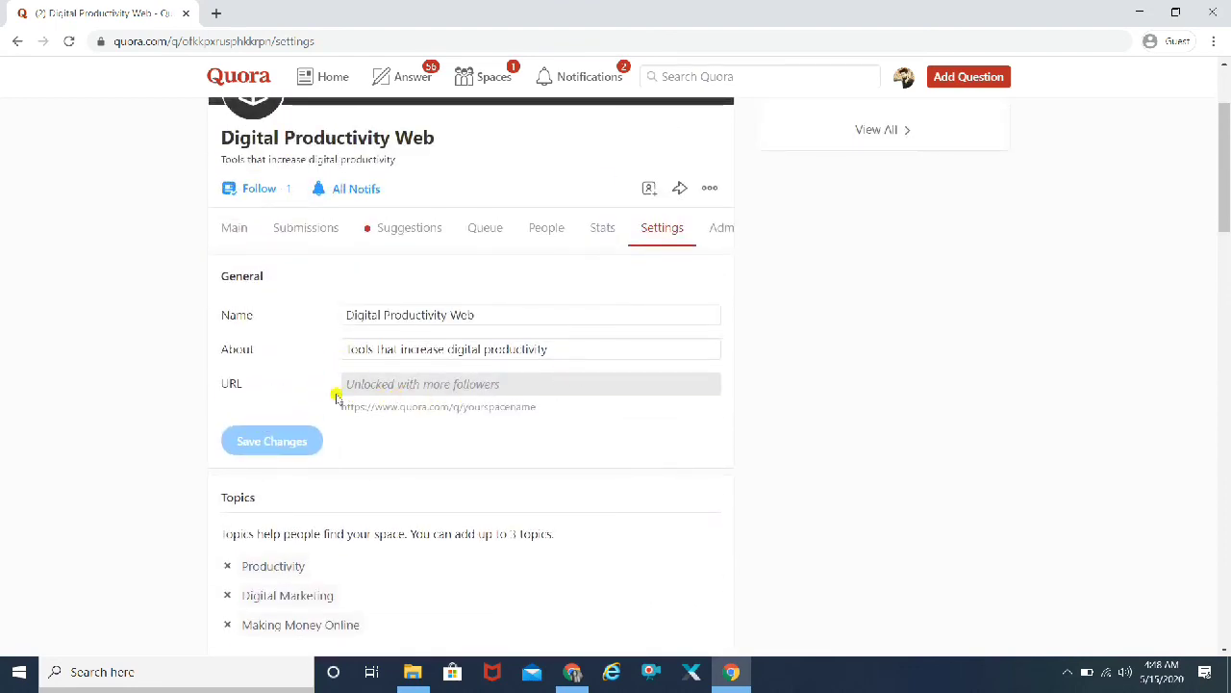
{"action": "scroll", "coordinate": [60, 426], "scroll_direction": "down", "scroll_amount": 5}
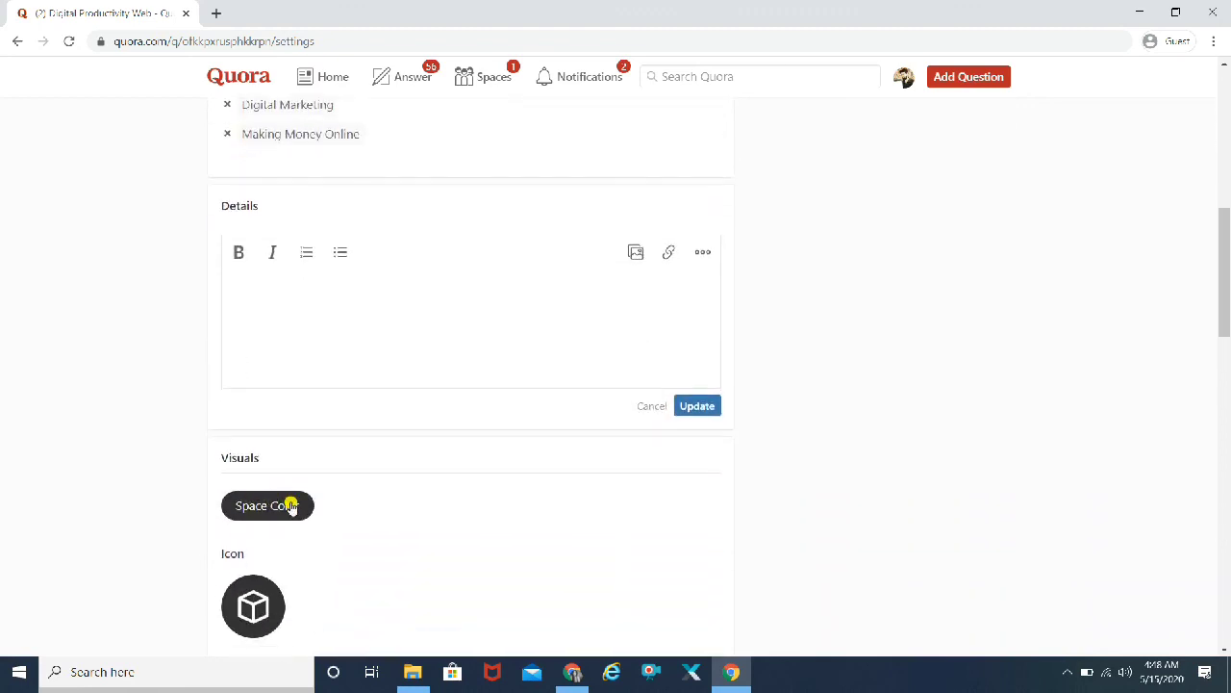
{"action": "scroll", "coordinate": [96, 478], "scroll_direction": "up", "scroll_amount": 2}
{"action": "scroll", "coordinate": [96, 478], "scroll_direction": "up", "scroll_amount": 5}
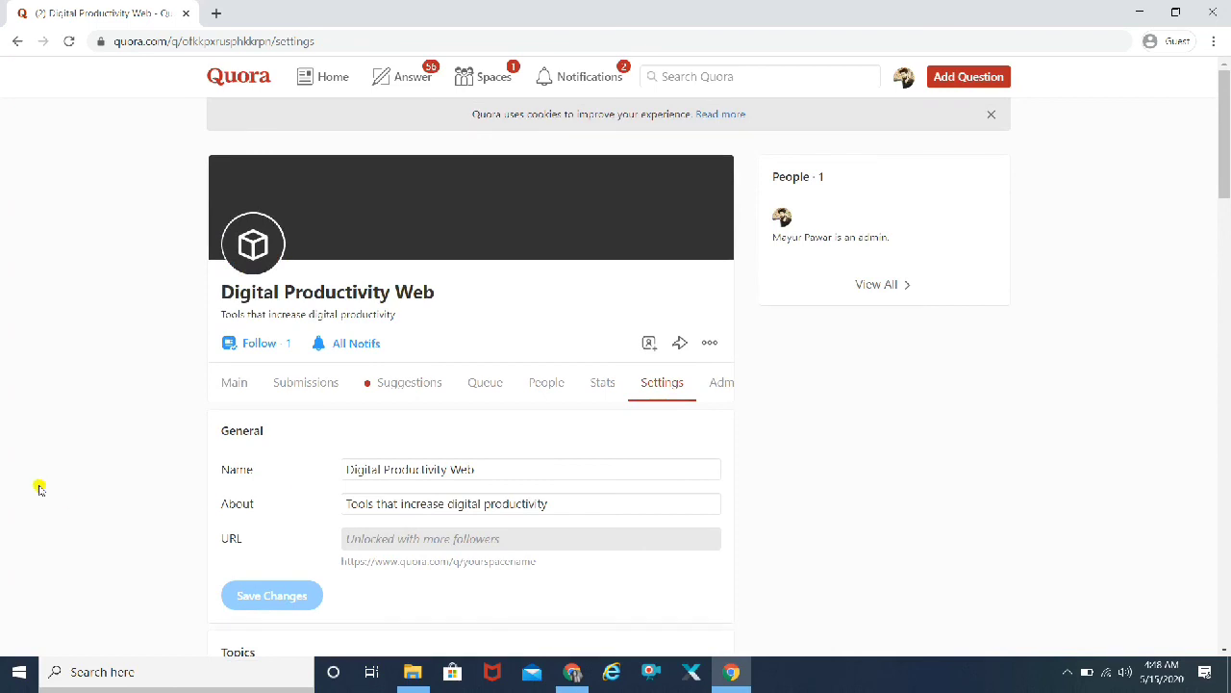
{"action": "scroll", "coordinate": [160, 440], "scroll_direction": "down", "scroll_amount": 1}
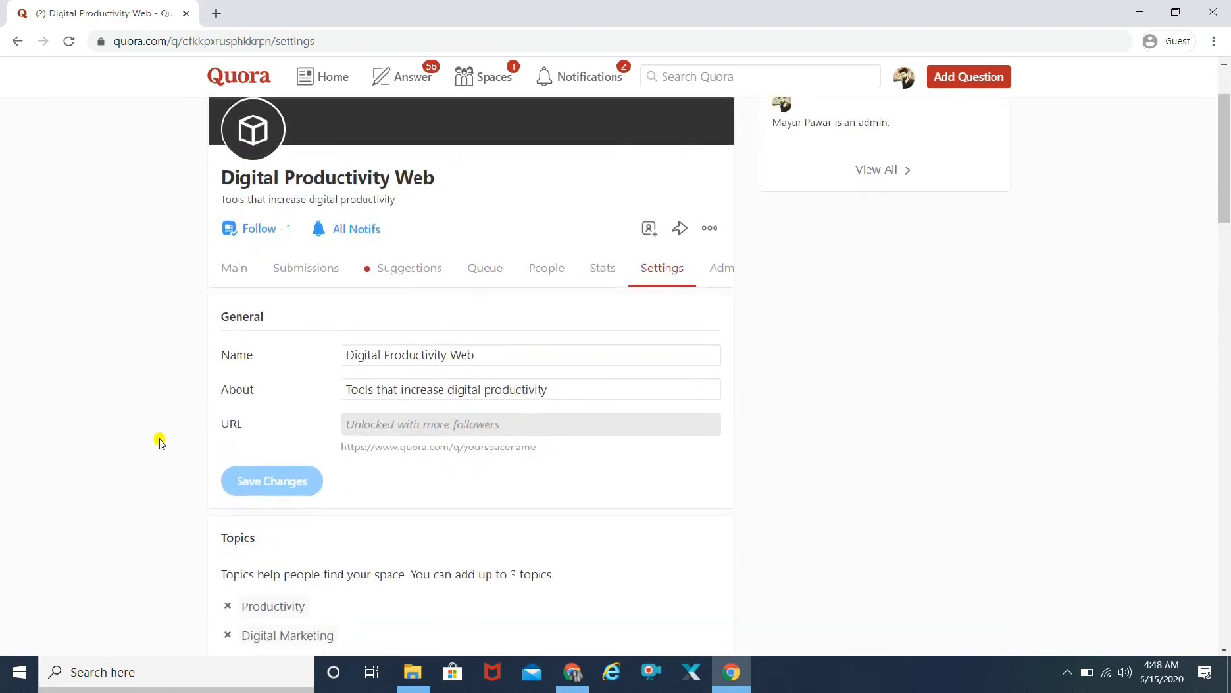
{"action": "scroll", "coordinate": [159, 441], "scroll_direction": "up", "scroll_amount": 1}
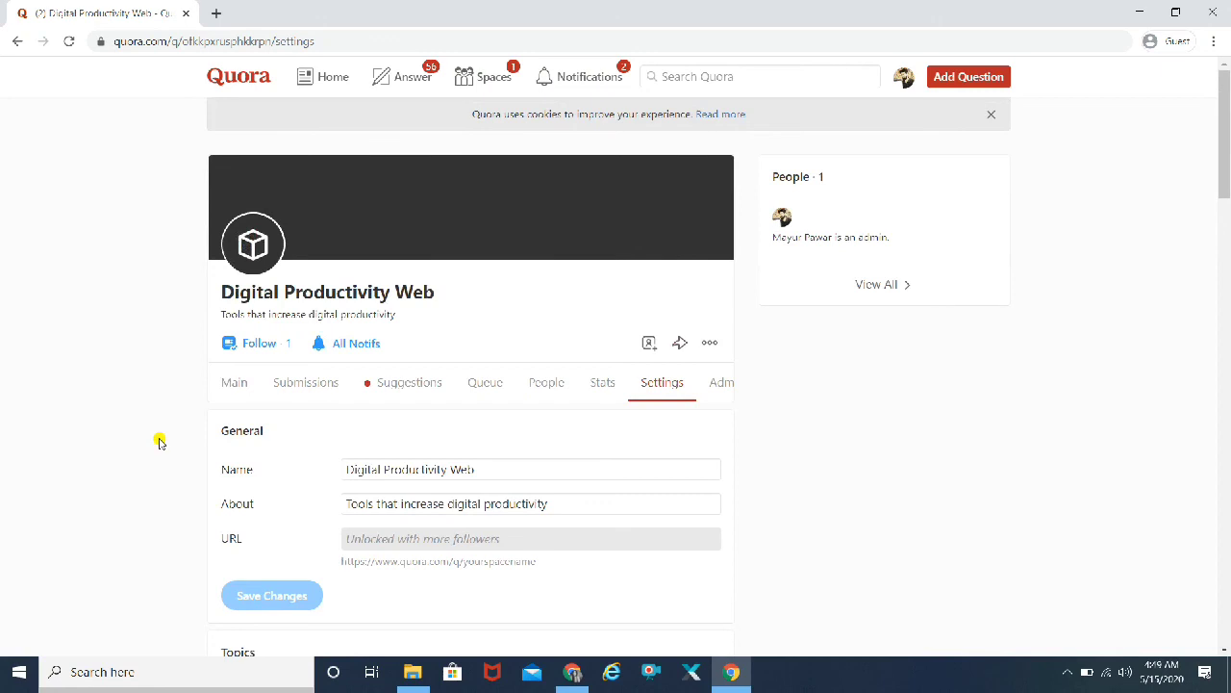
{"action": "left_click", "coordinate": [1068, 673]}
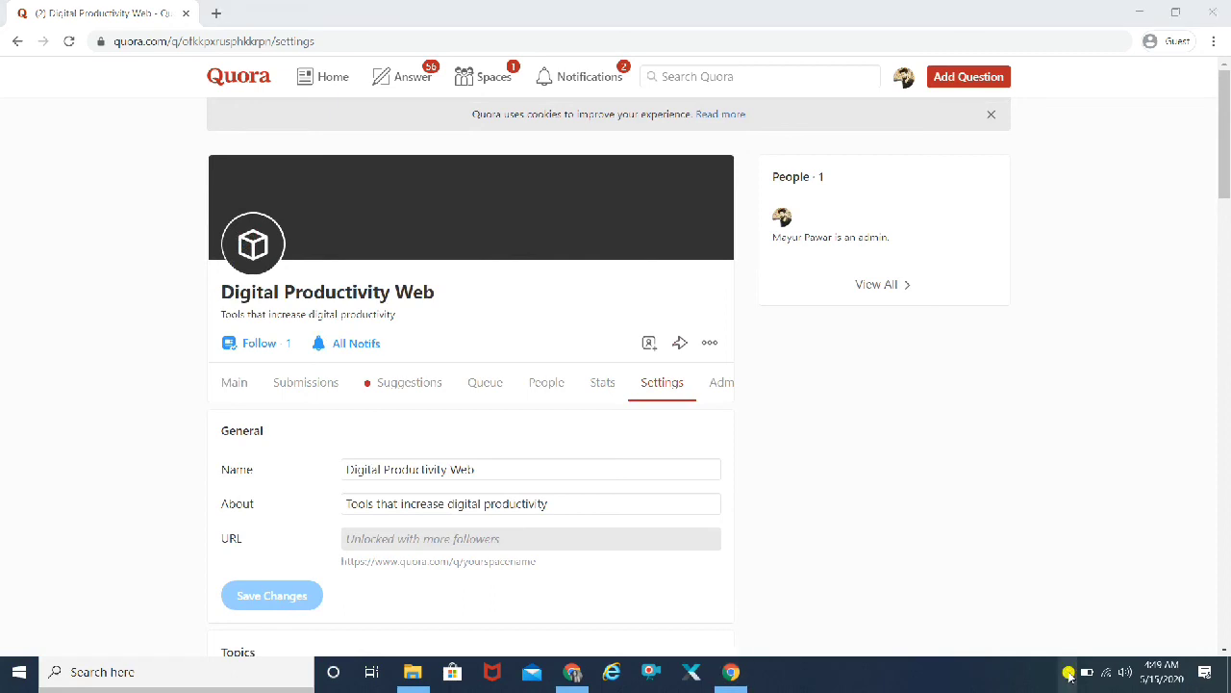
{"action": "left_click", "coordinate": [1067, 672]}
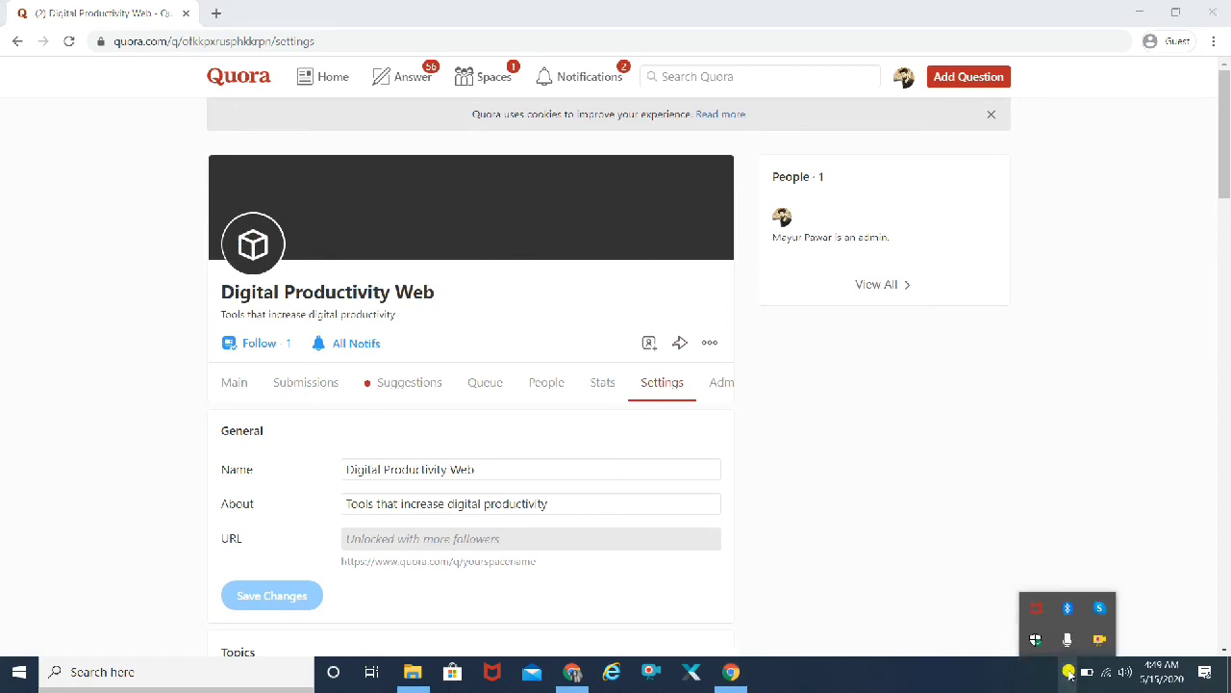
{"action": "left_click", "coordinate": [941, 607]}
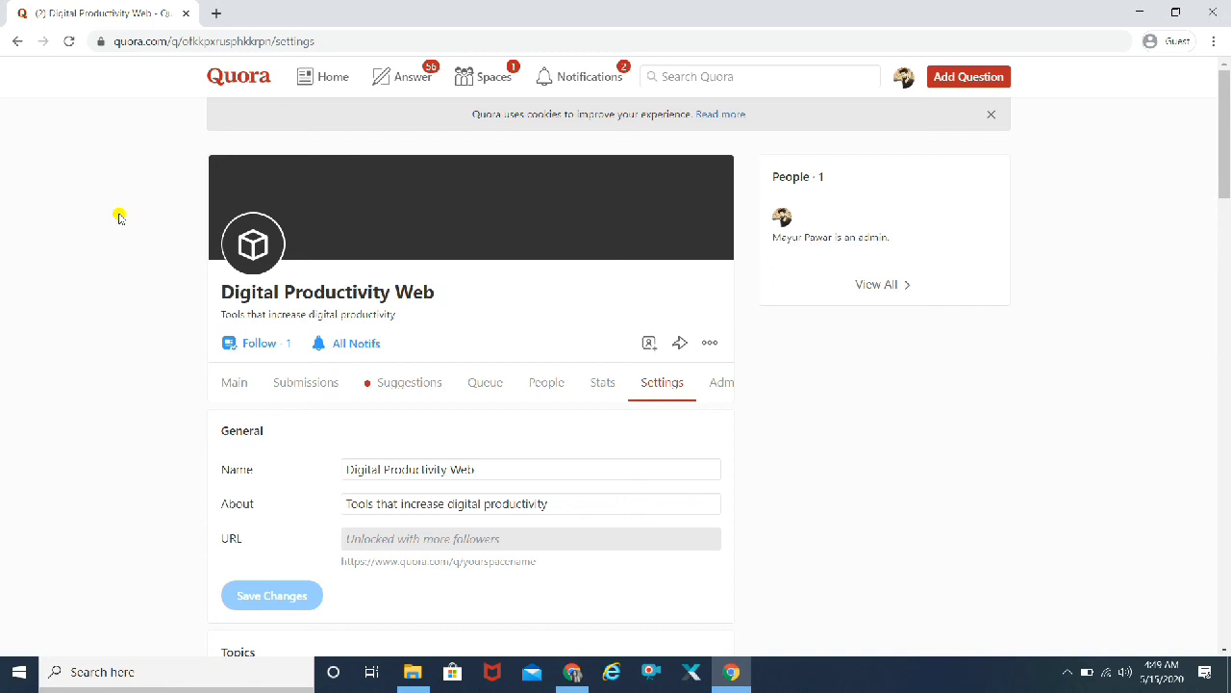
{"action": "scroll", "coordinate": [118, 216], "scroll_direction": "down", "scroll_amount": 2}
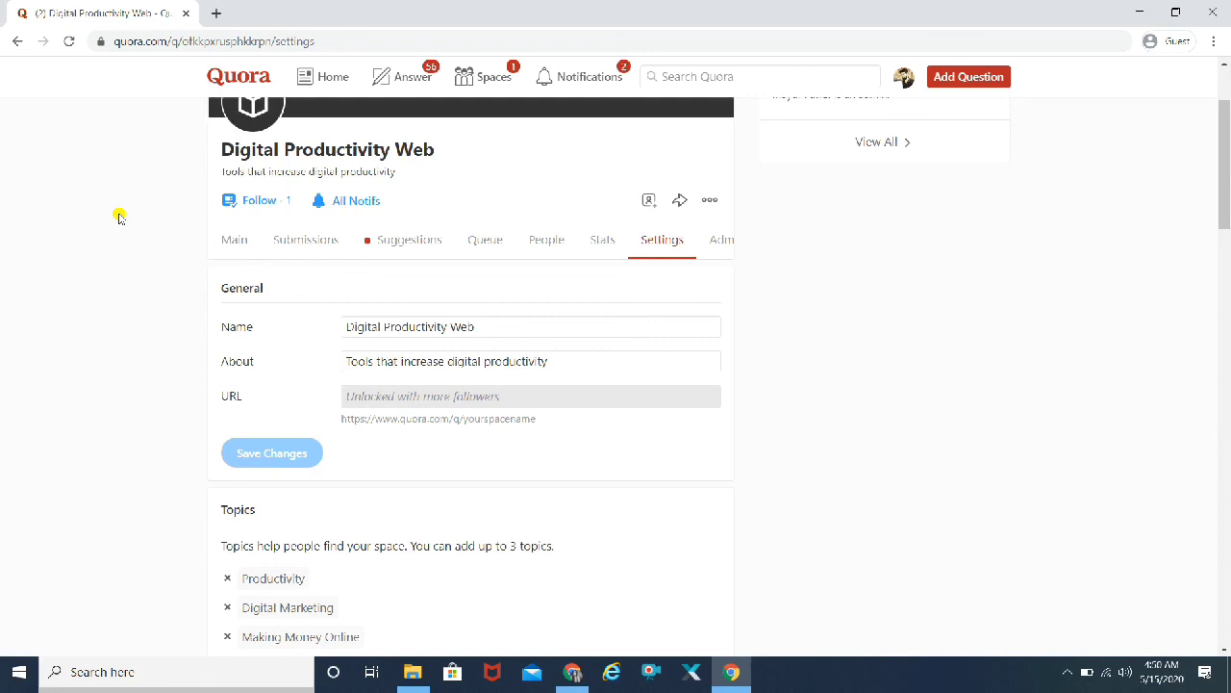
{"action": "scroll", "coordinate": [119, 216], "scroll_direction": "up", "scroll_amount": 2}
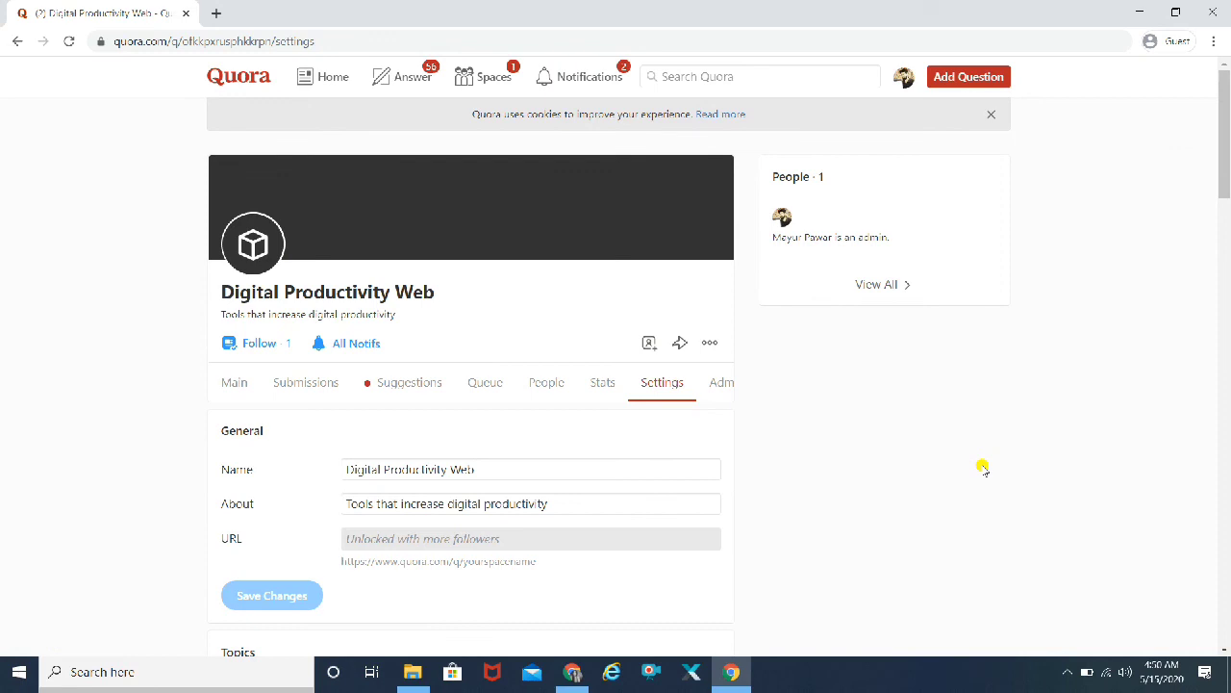
{"action": "scroll", "coordinate": [983, 468], "scroll_direction": "down", "scroll_amount": 6}
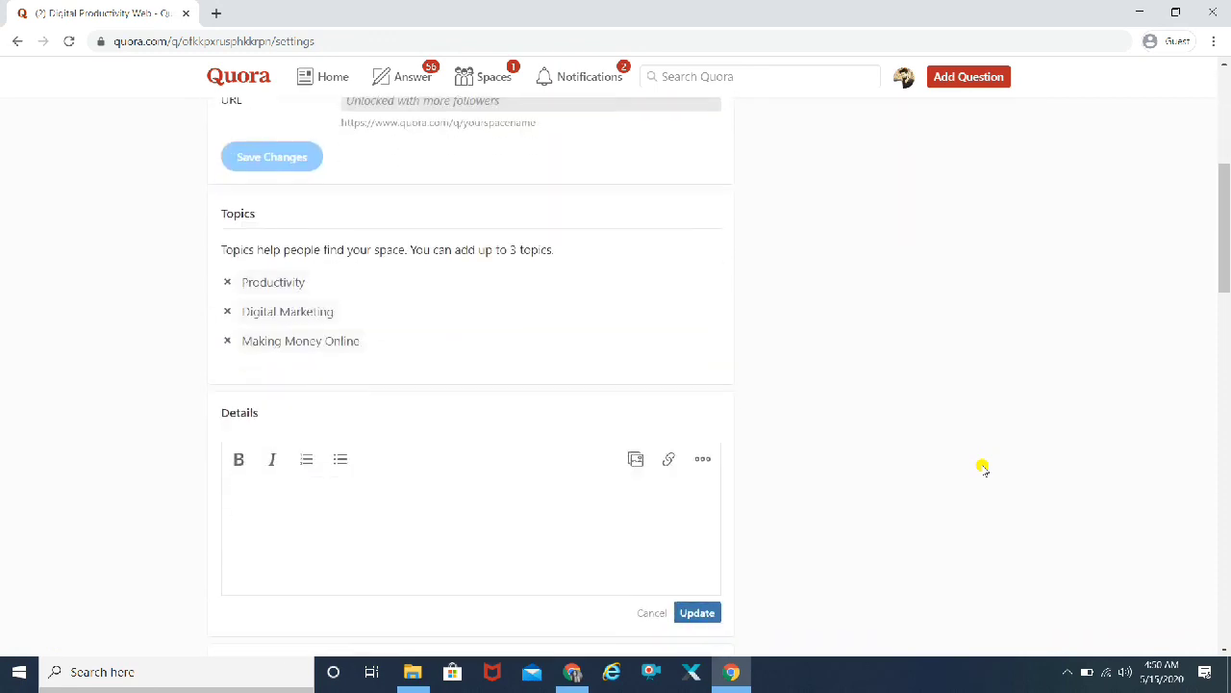
{"action": "scroll", "coordinate": [983, 467], "scroll_direction": "down", "scroll_amount": 5}
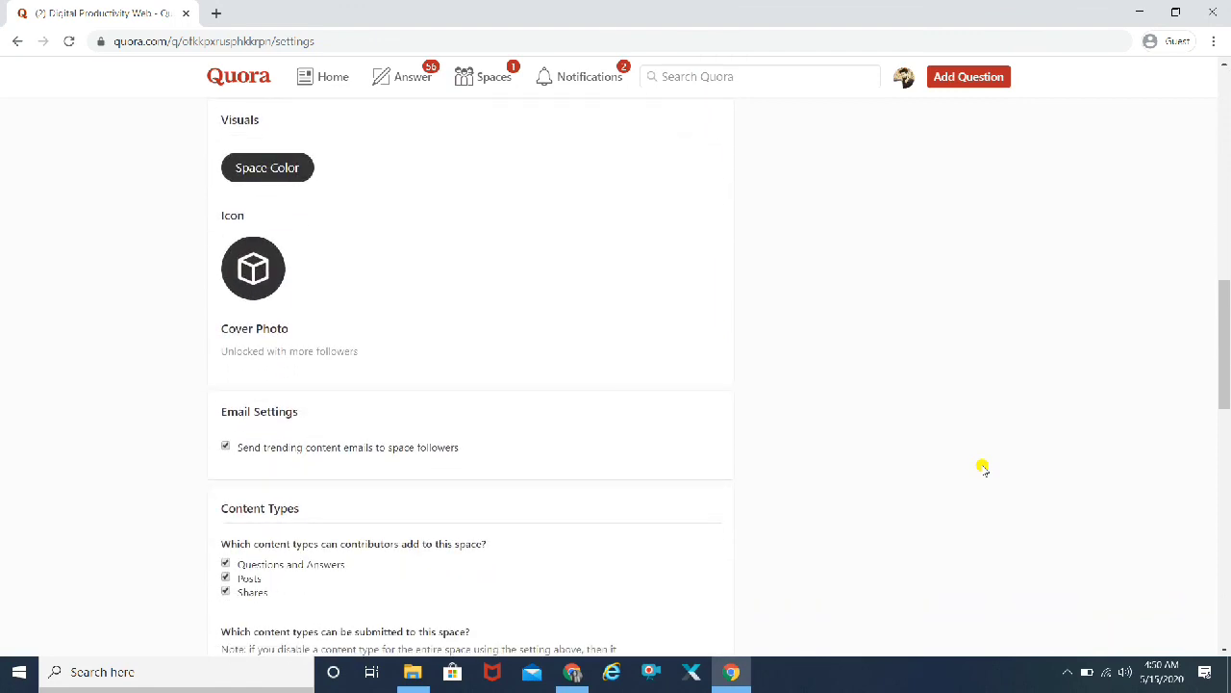
{"action": "scroll", "coordinate": [982, 467], "scroll_direction": "up", "scroll_amount": 7}
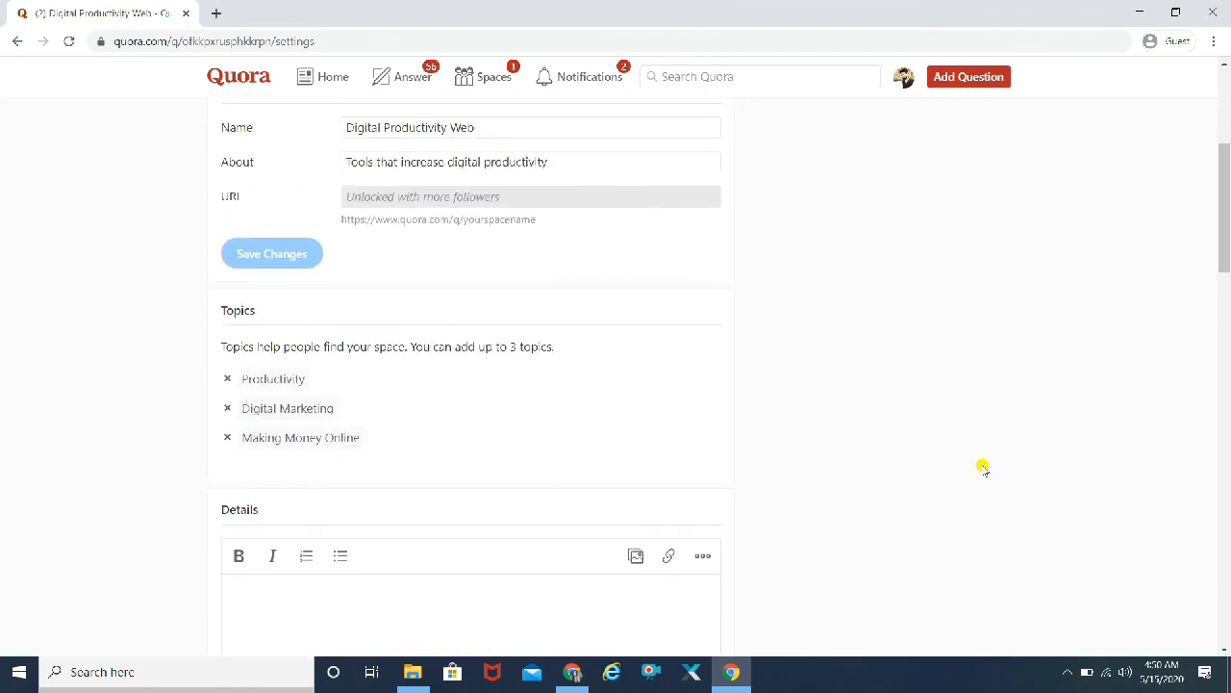